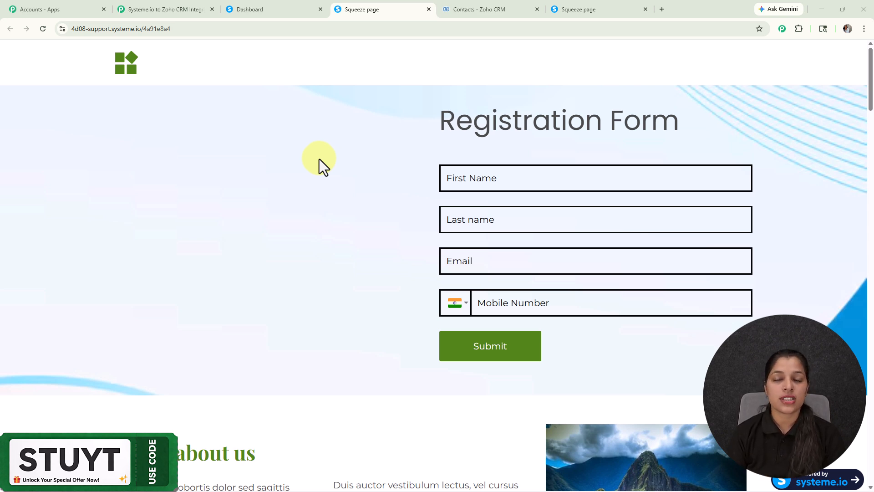
- Autofill the registration form with the saved test subscriber's name, email and mobile, then submit
left_click(483, 177)
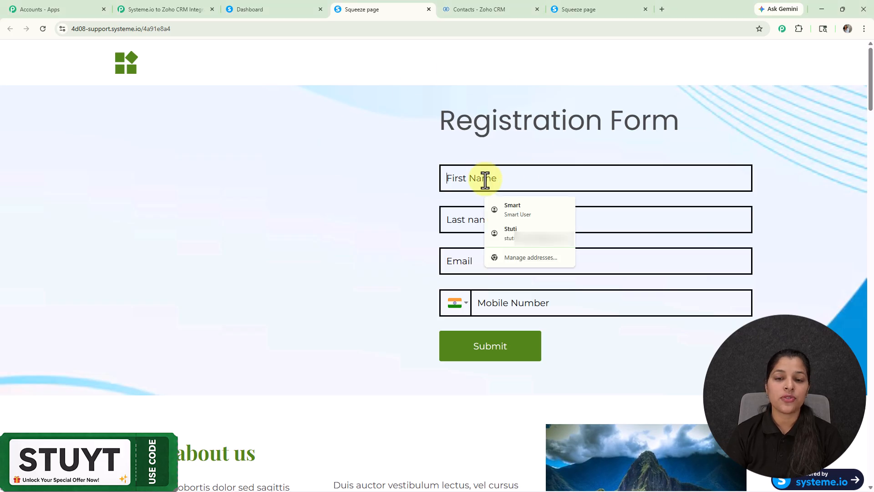
left_click(504, 202)
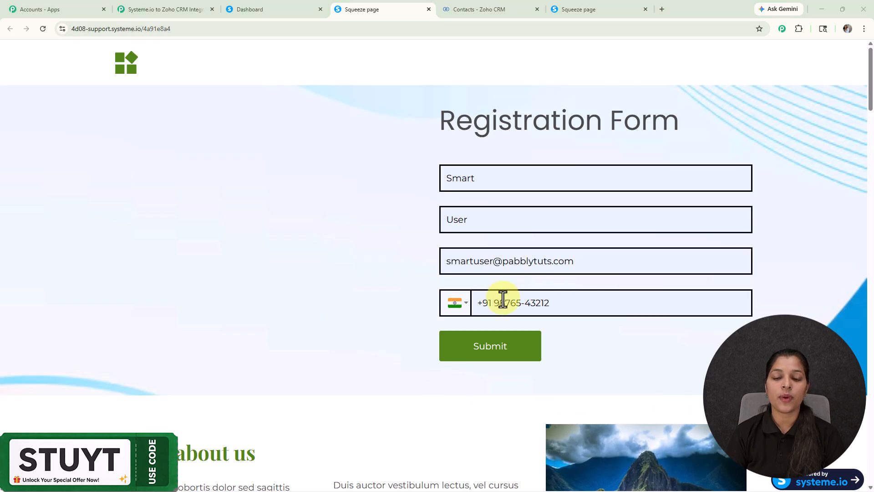
left_click(494, 358)
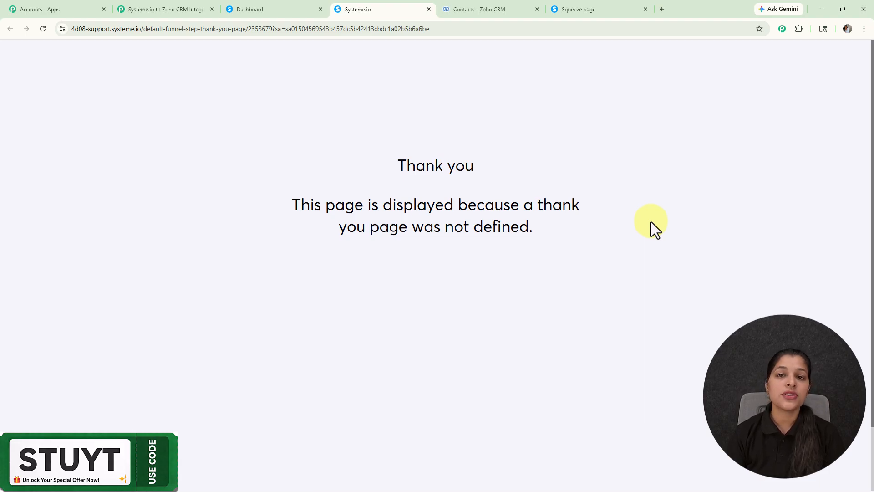
- Reload the Zoho CRM Contacts list and open the new test contact's record to review its details
left_click(500, 3)
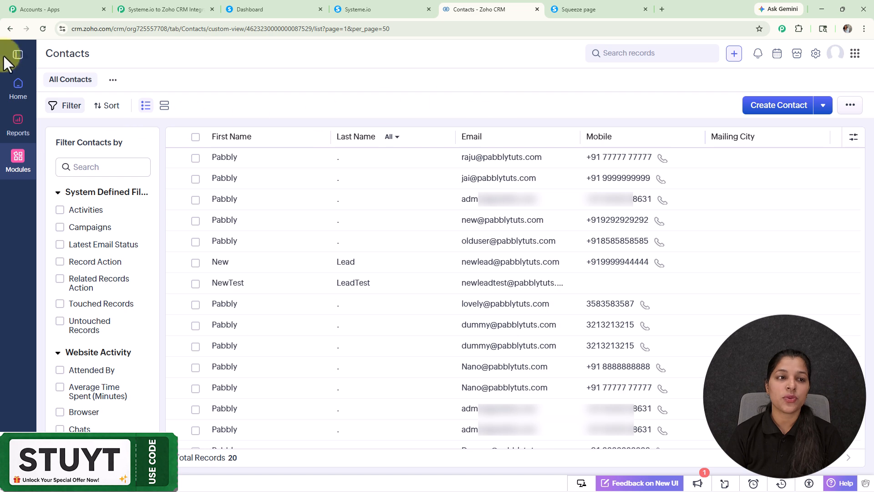
left_click(41, 30)
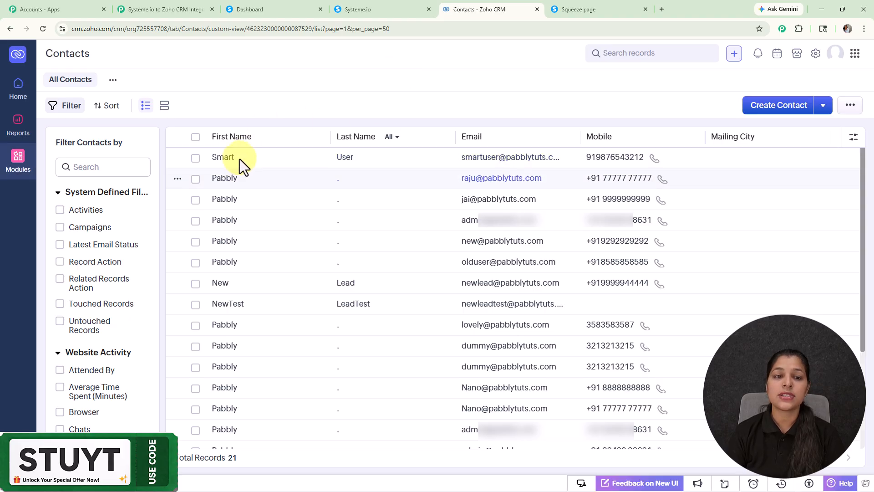
left_click(227, 157)
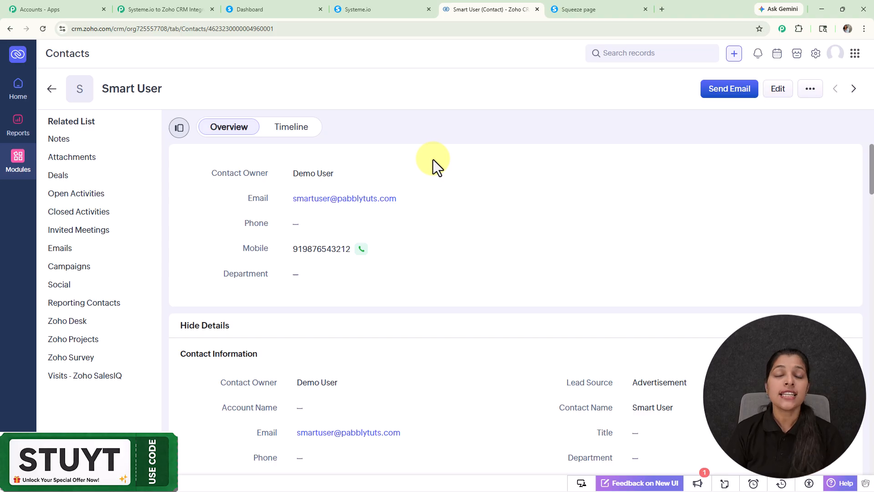
scroll(433, 159, "down", 4)
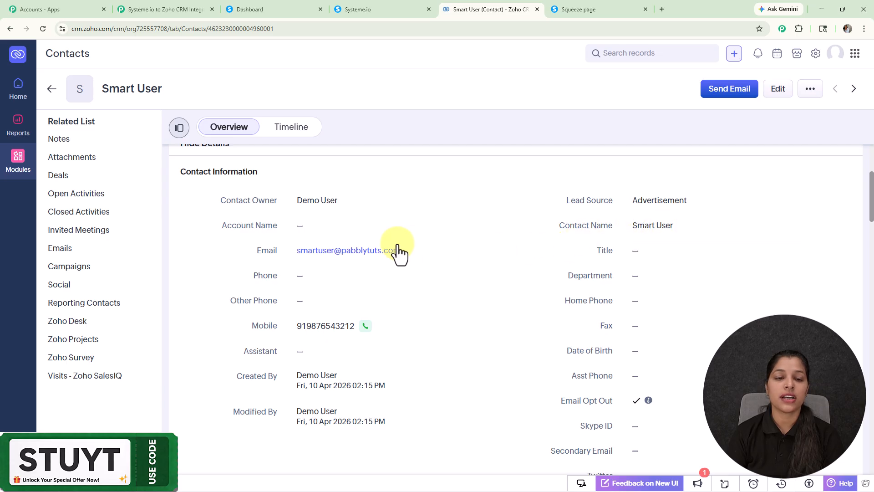
scroll(396, 241, "down", 1)
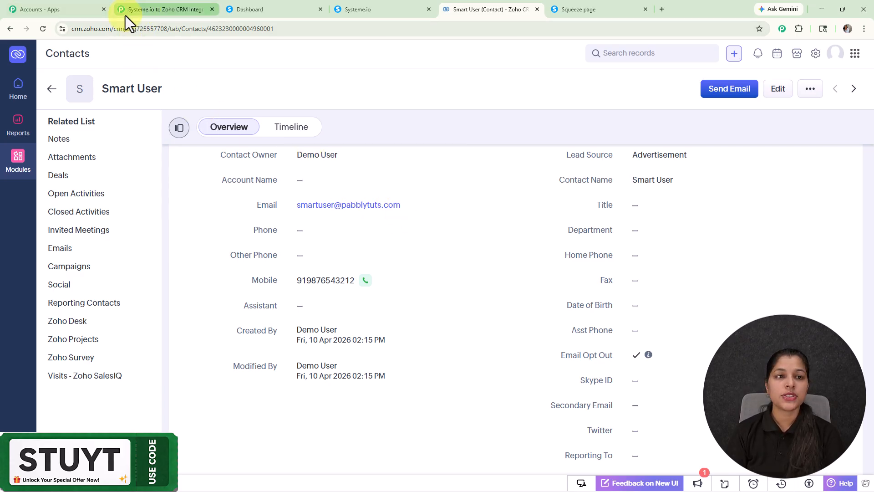
- Switch to the Systeme.io to Zoho CRM Integration workflow and zoom in on its empty Add Trigger canvas
left_click(146, 9)
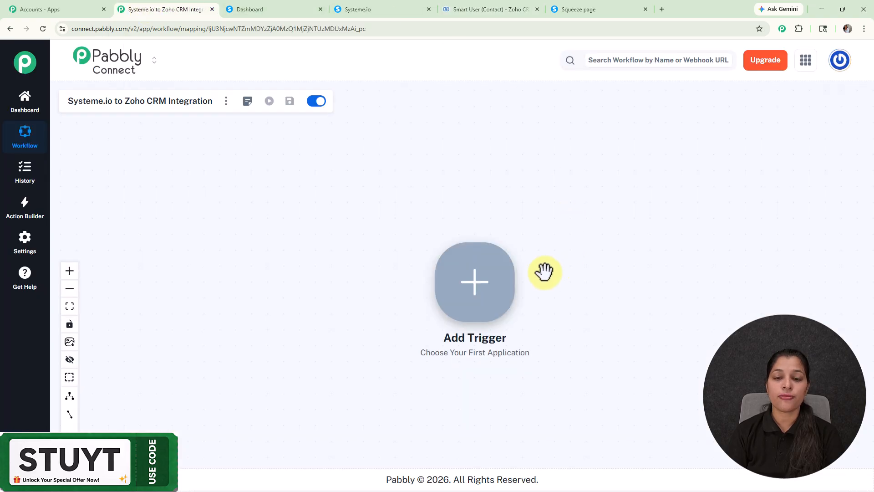
scroll(545, 271, "up", 3)
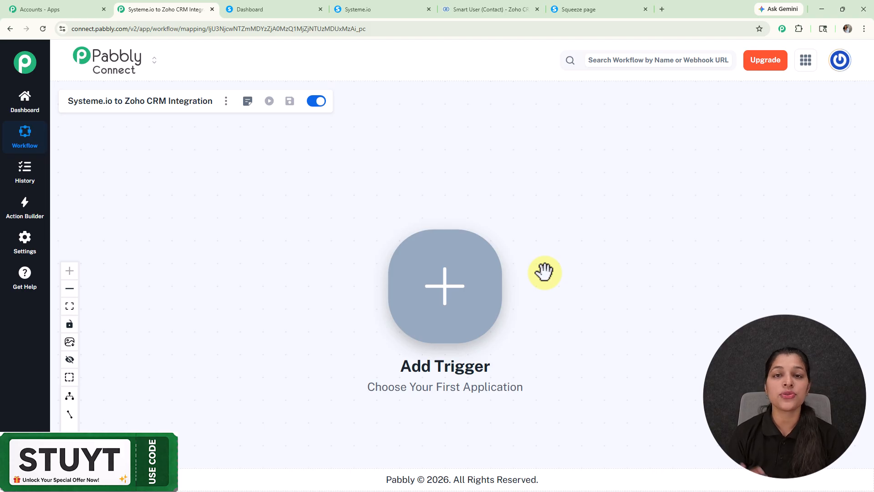
left_click(660, 9)
- Load pabbly.com/connect, dismiss its limited-offer popup, and return to the integration workflow
left_click(611, 28)
type("p")
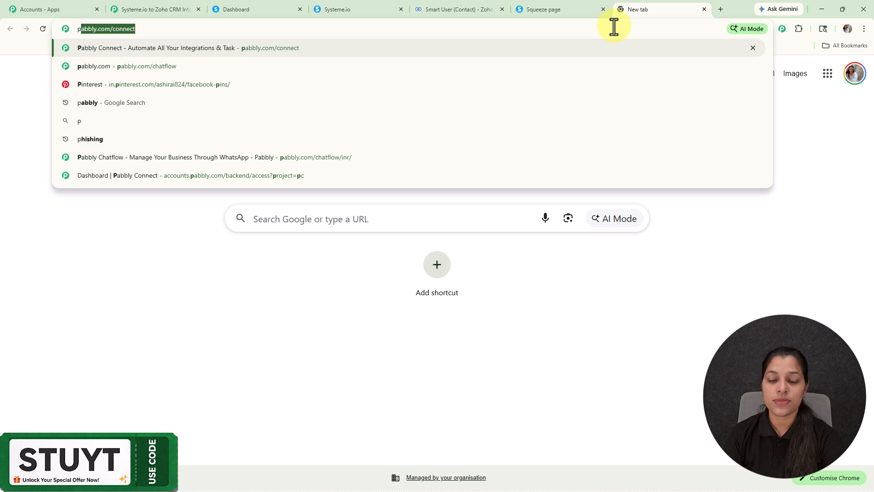
key("Return")
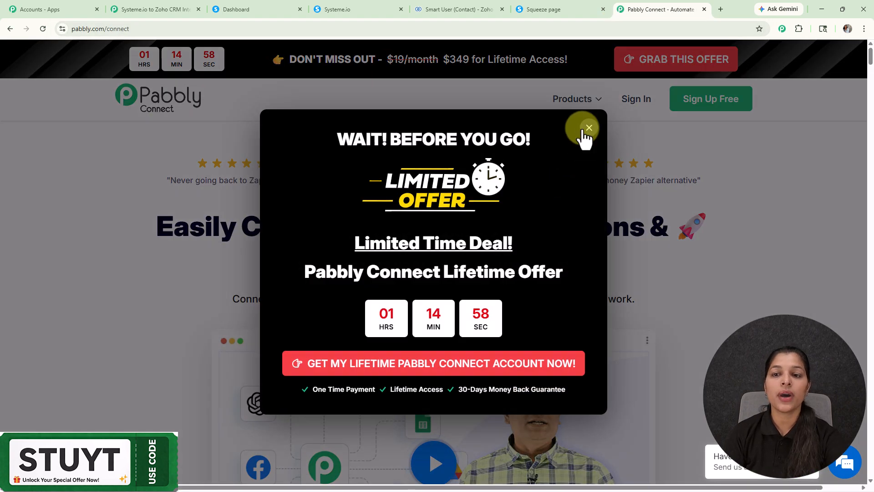
left_click(586, 127)
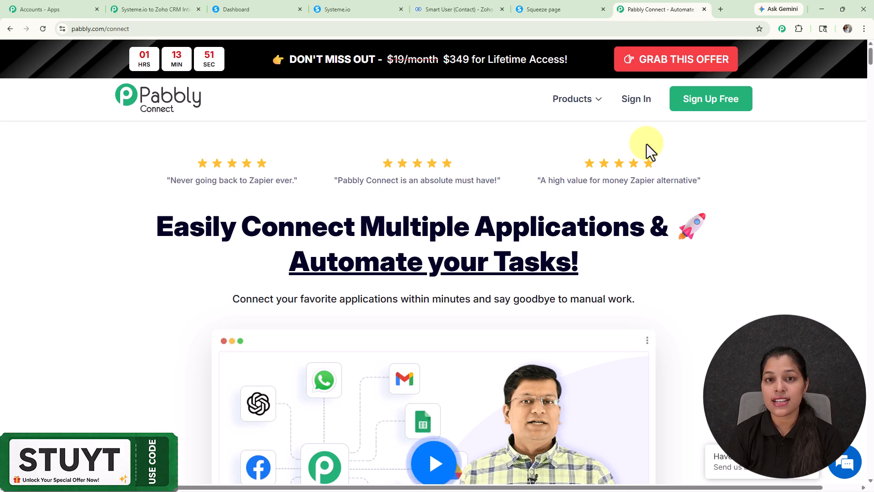
left_click(153, 6)
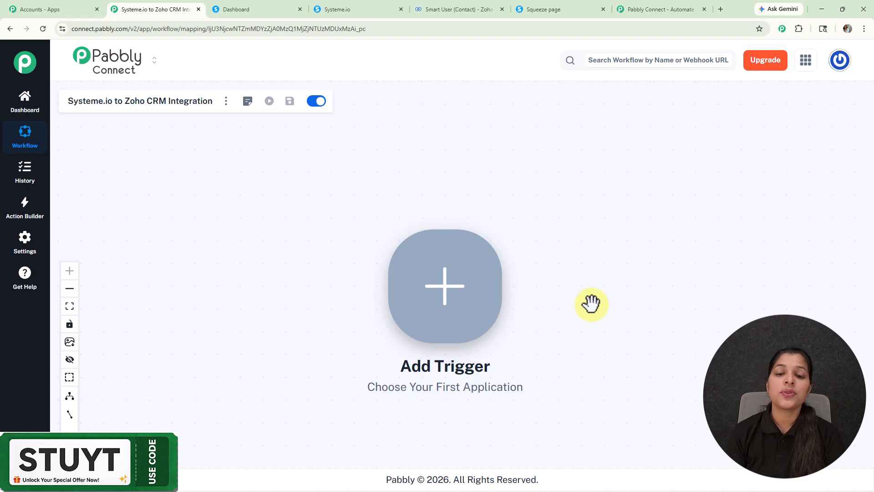
- Add a Systeme.io trigger with the event 'Contact Subscribed to a Form'
left_click(460, 299)
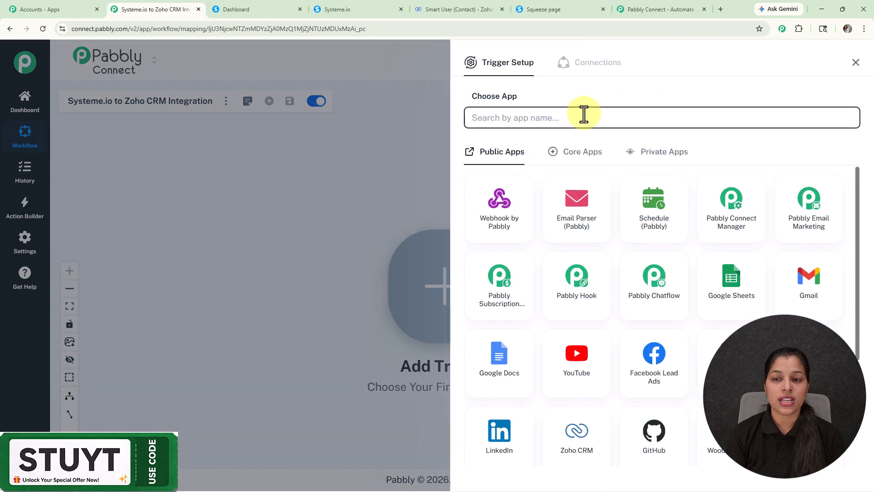
left_click(583, 116)
type("syst")
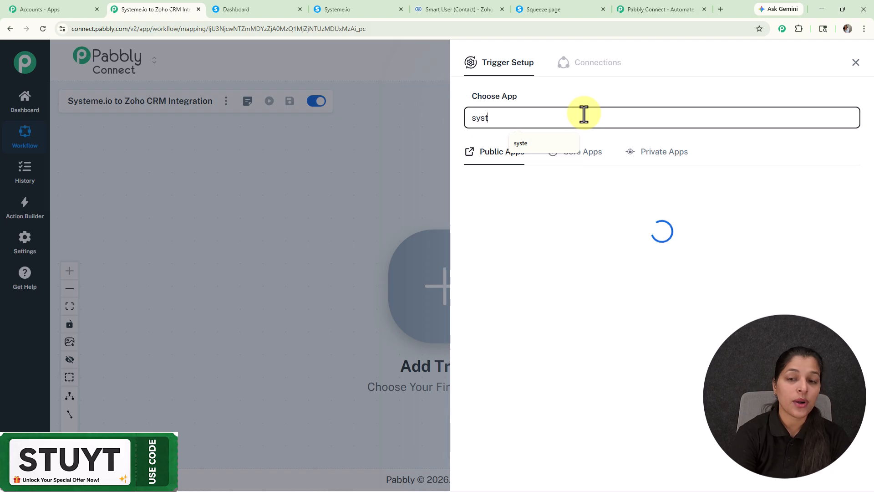
type("e")
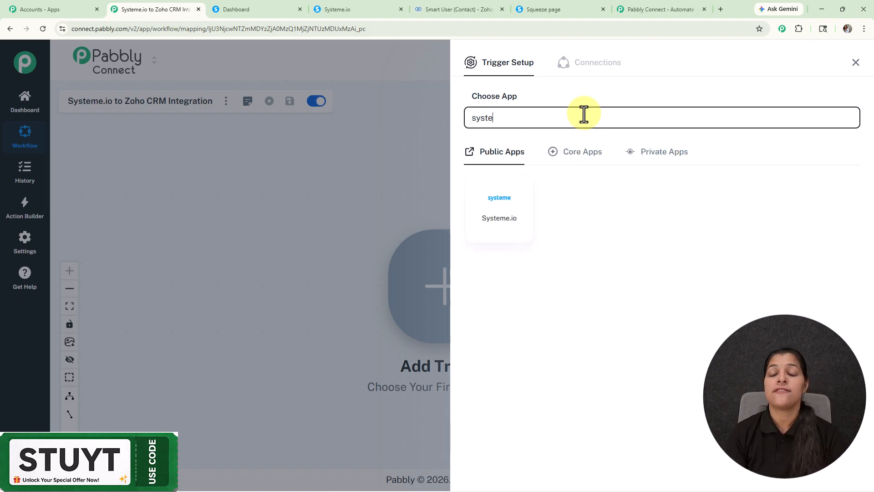
left_click(502, 227)
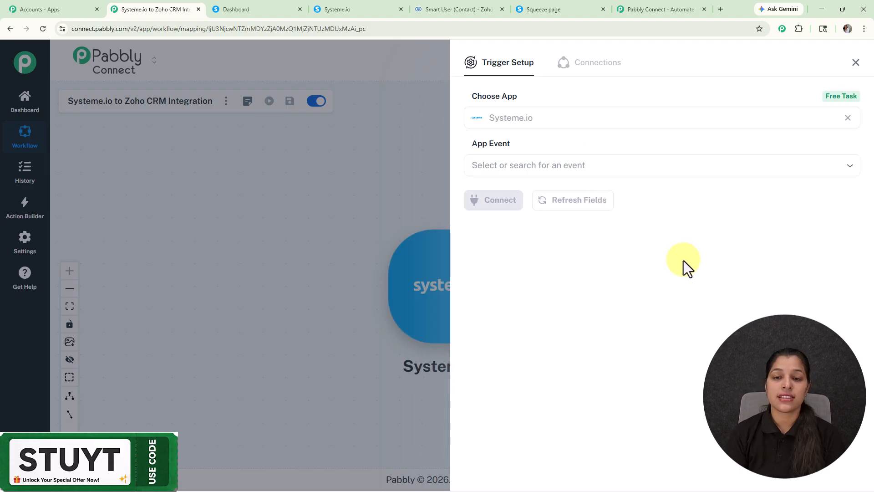
left_click(558, 167)
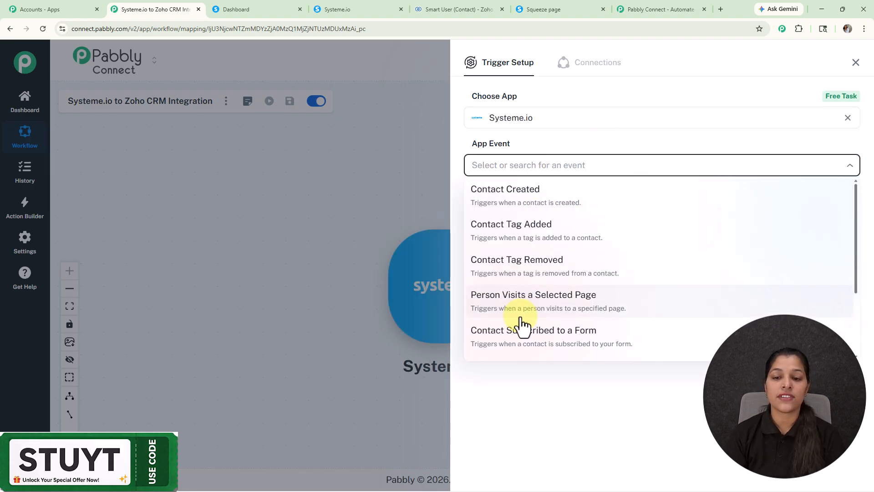
scroll(549, 317, "down", 1)
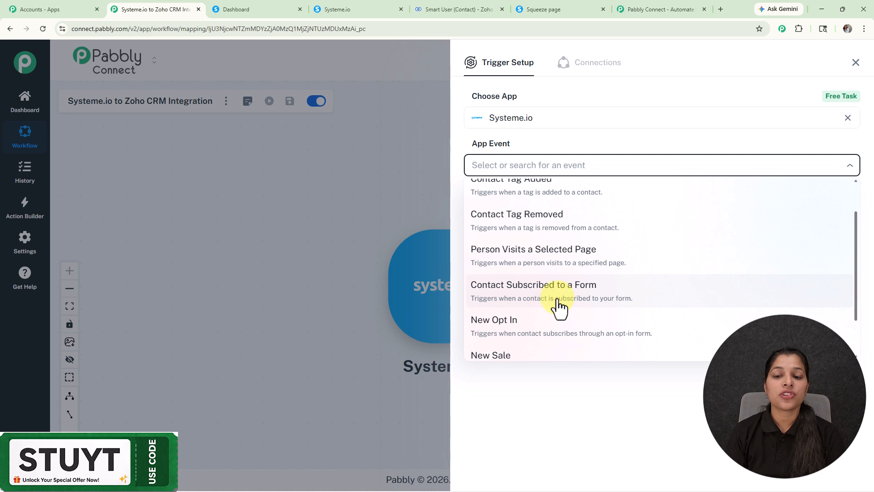
left_click(558, 282)
- Connect the trigger to get its webhook URL and start capturing the webhook response
left_click(500, 205)
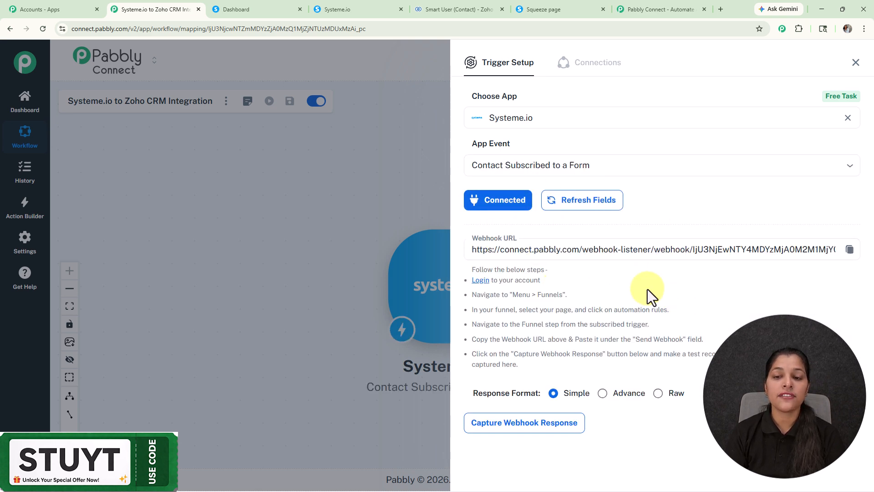
left_click_drag(474, 269, 621, 368)
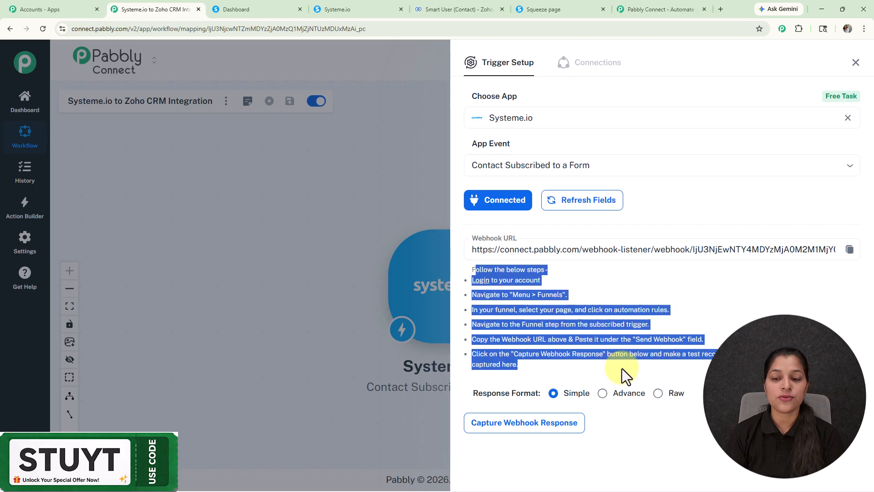
left_click(697, 302)
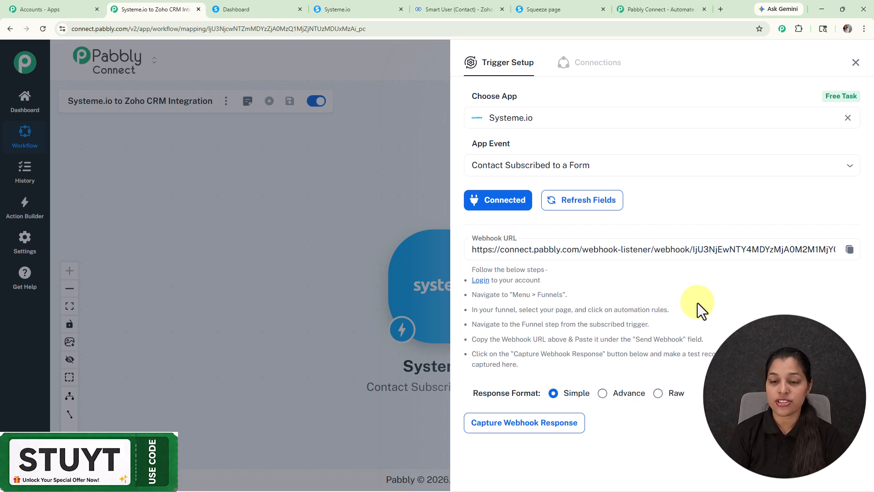
left_click(849, 250)
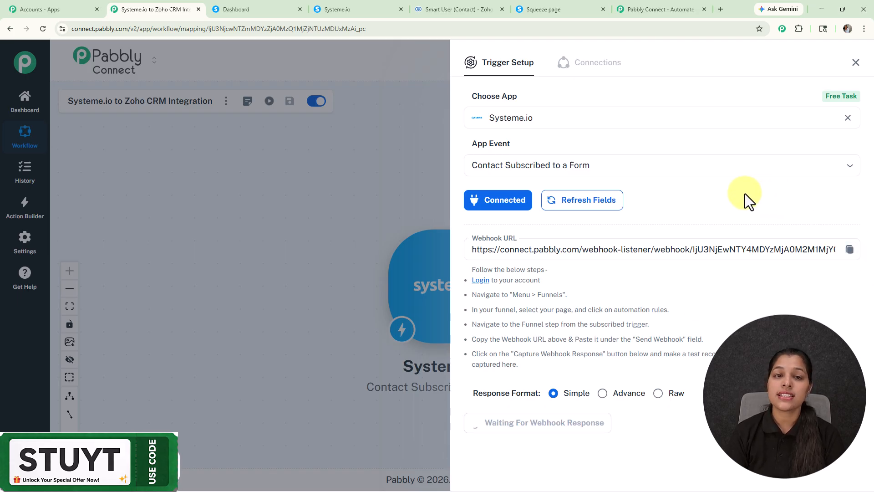
left_click(248, 9)
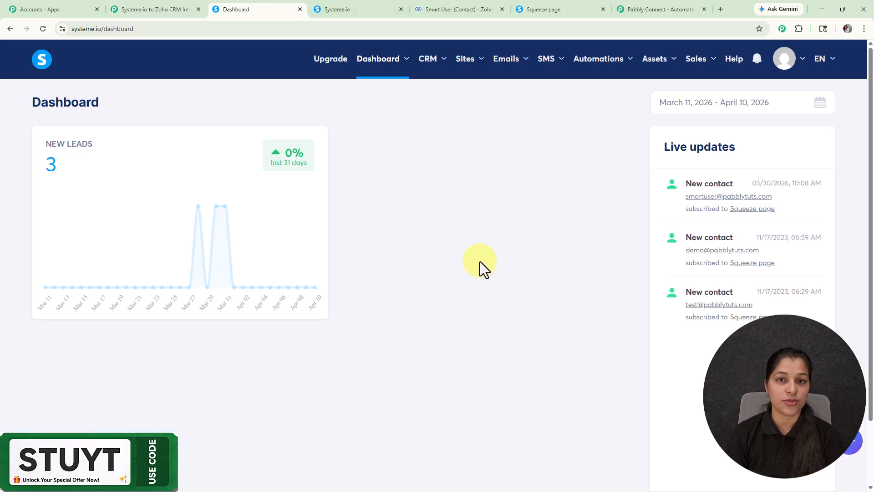
- Go through Sites > Sales funnels to Automations > Rules, showing the existing webhook rule
mouse_move(474, 64)
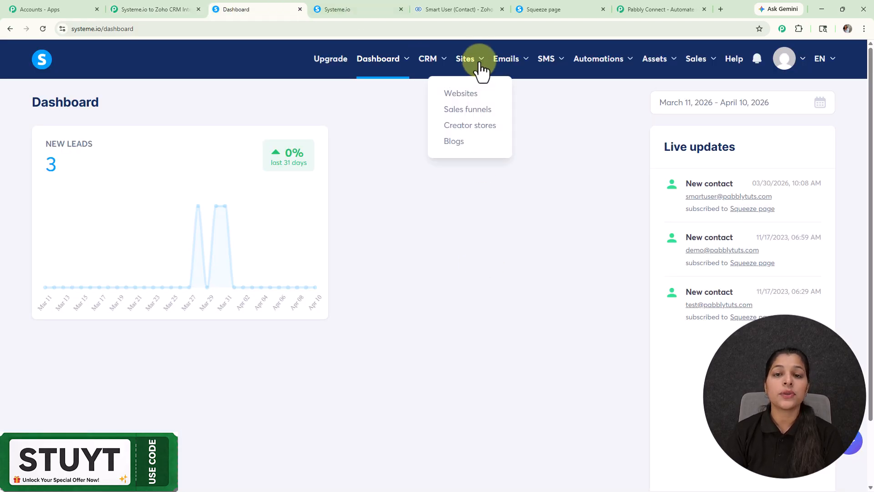
left_click(469, 115)
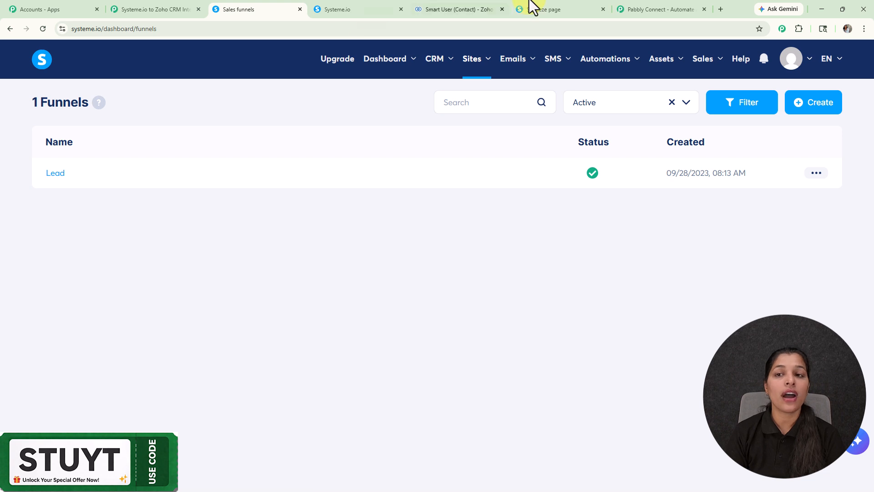
mouse_move(609, 62)
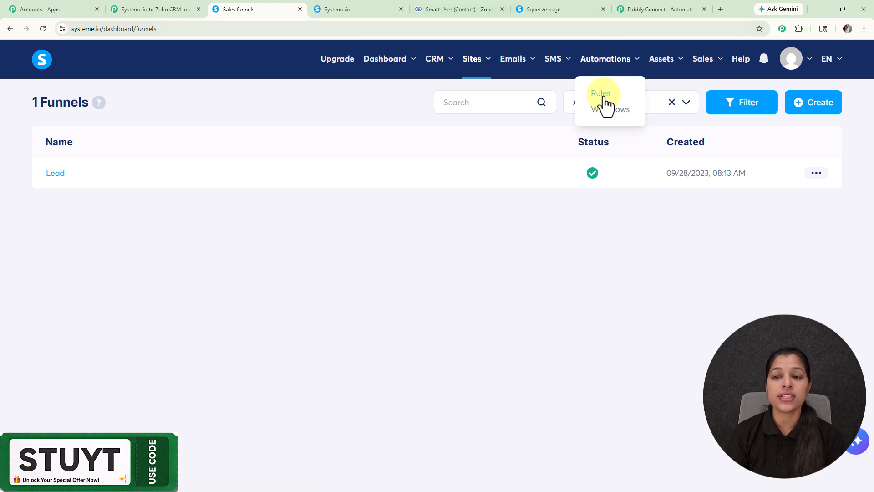
left_click(601, 94)
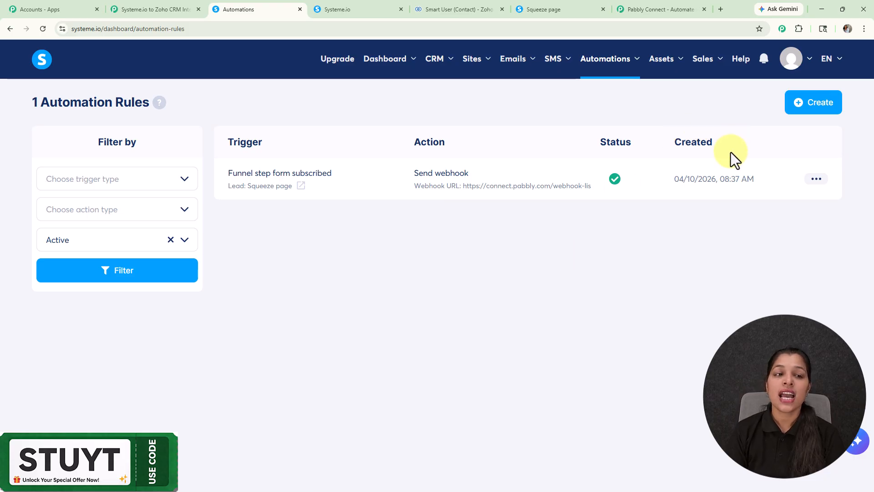
- Create a rule triggered by 'Funnel step form subscribed' on the Lead funnel's Squeeze page step
left_click(801, 107)
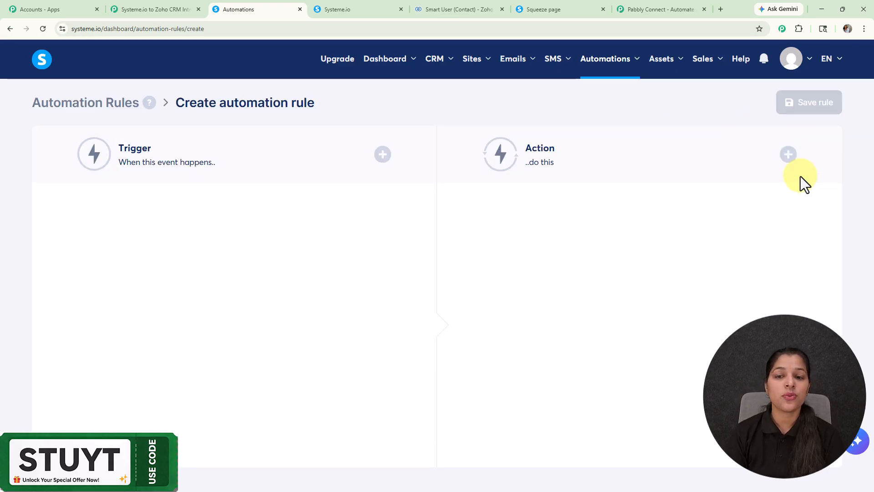
left_click(382, 155)
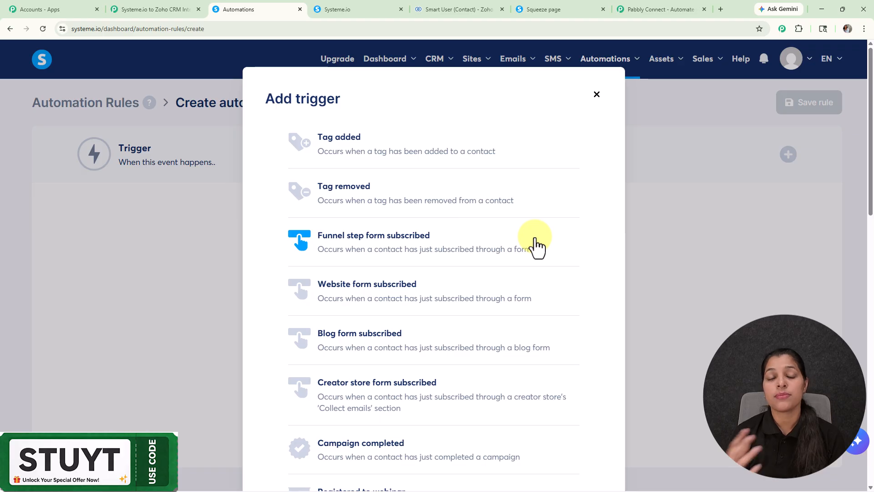
scroll(533, 246, "down", 2)
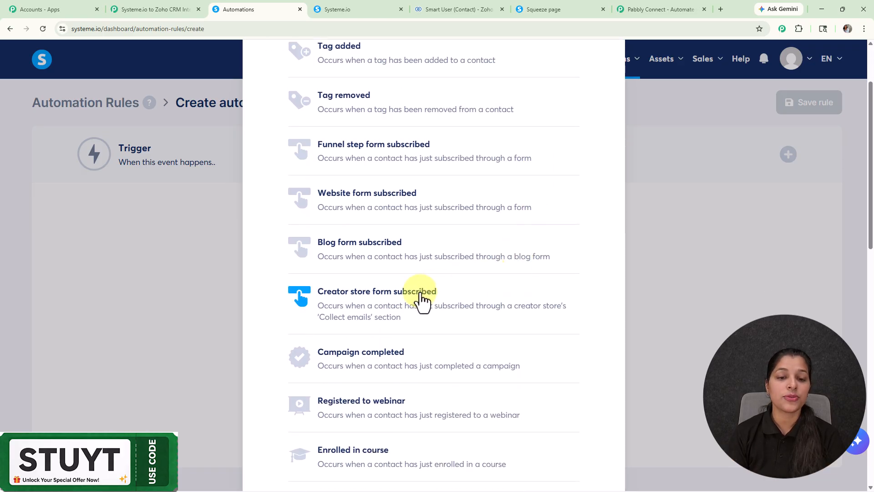
left_click(371, 157)
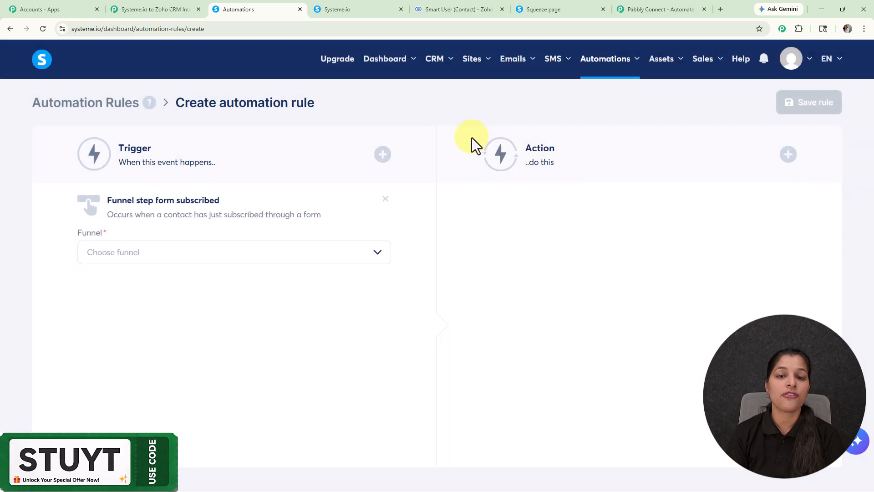
left_click(152, 254)
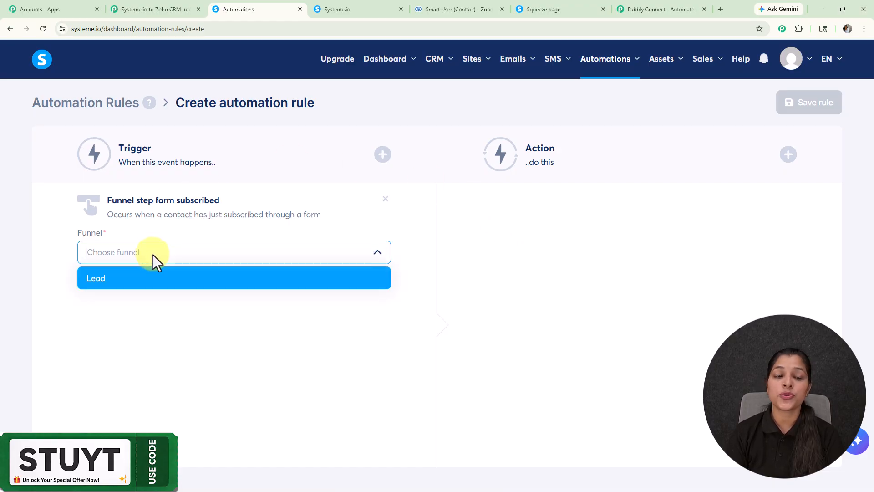
left_click(211, 274)
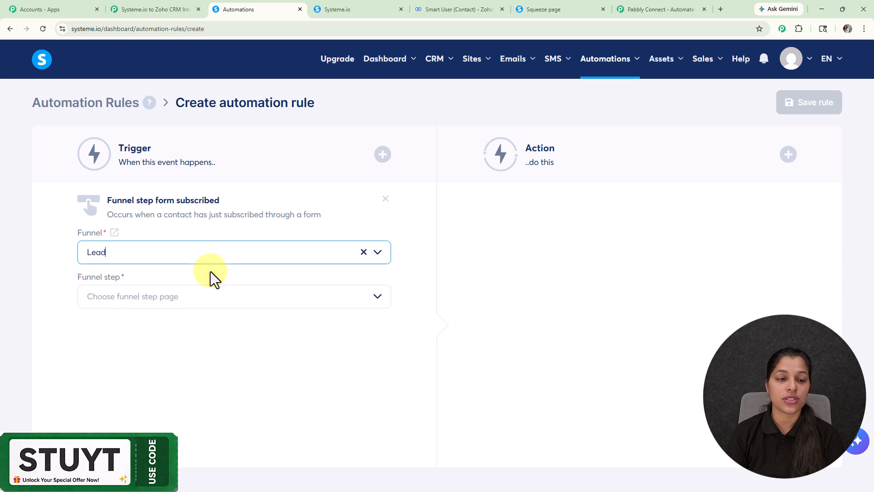
left_click(175, 295)
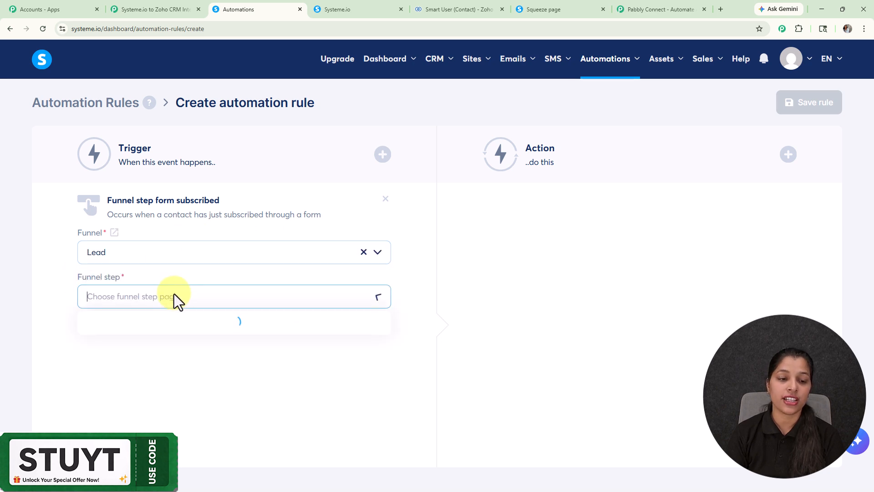
left_click(134, 321)
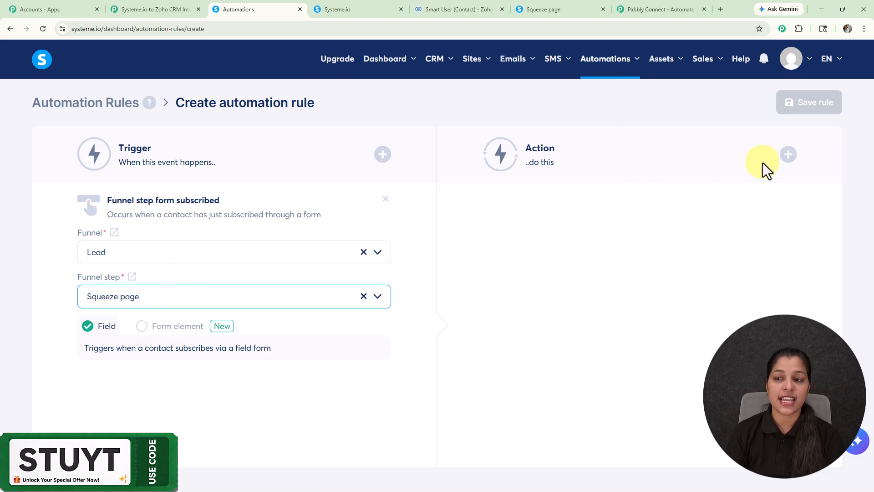
- Add a Send webhook action with the pasted Pabbly Connect webhook URL and save the rule
left_click(790, 157)
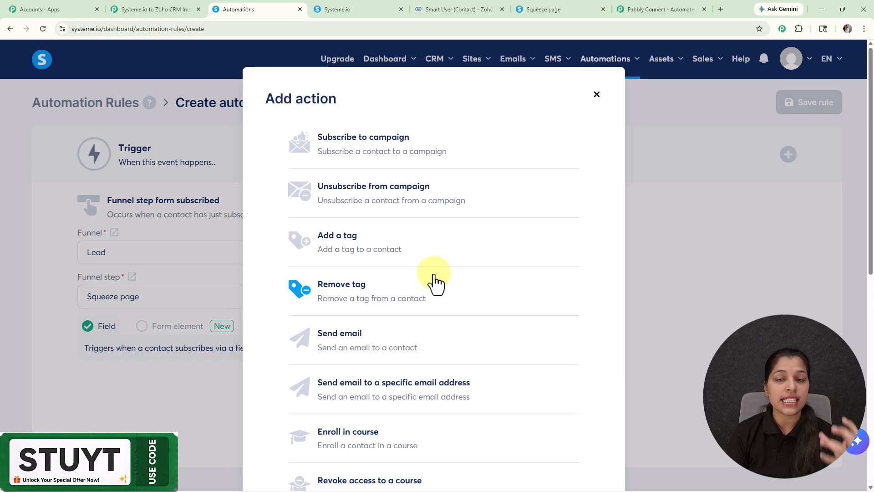
scroll(434, 282, "down", 5)
scroll(433, 283, "up", 5)
scroll(434, 283, "down", 6)
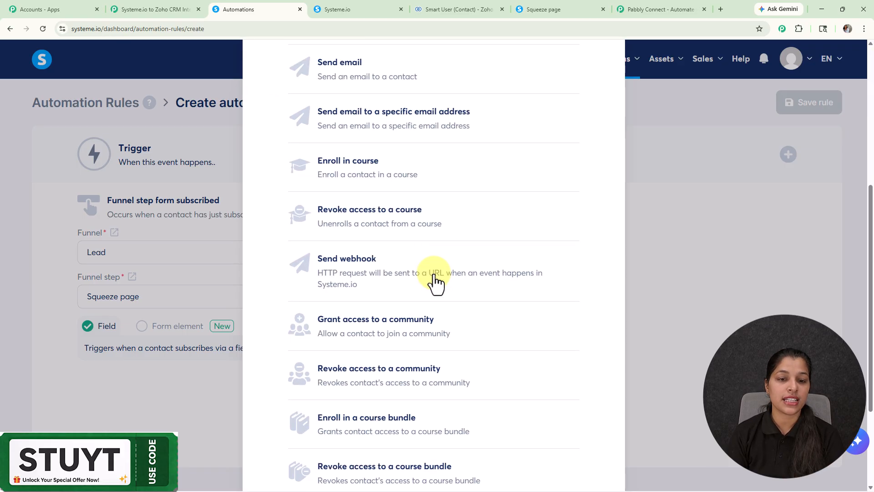
left_click(359, 270)
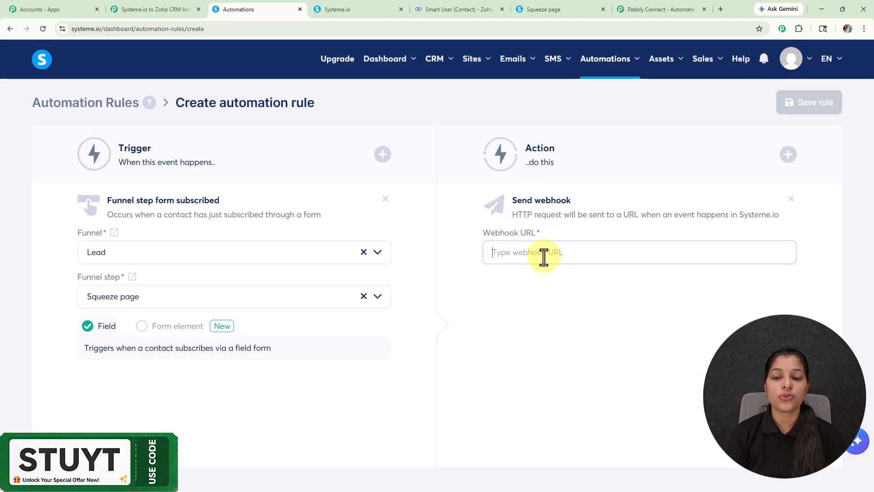
key("ctrl+v")
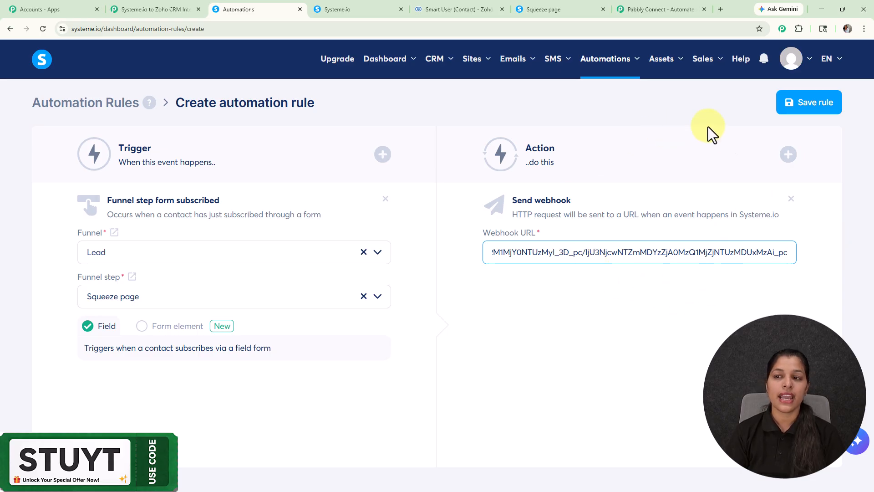
left_click(795, 106)
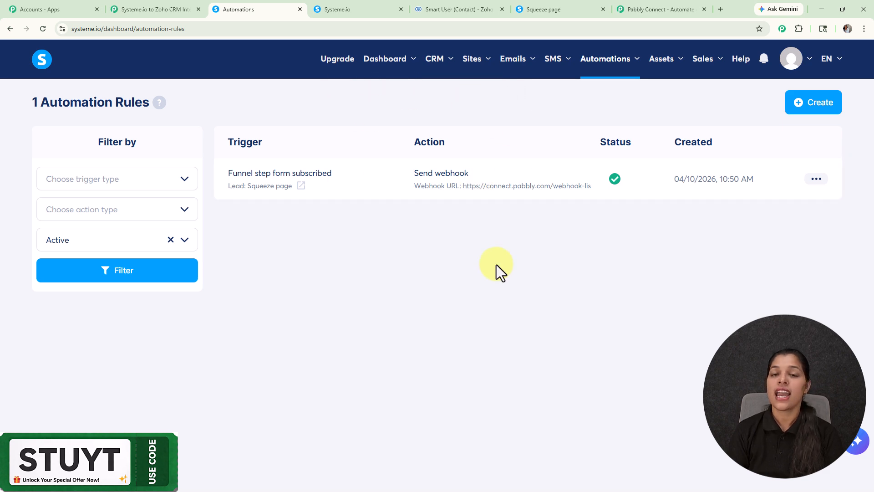
- Confirm the Pabbly workflow is still awaiting the webhook, then bring up the Squeeze page form
left_click(155, 5)
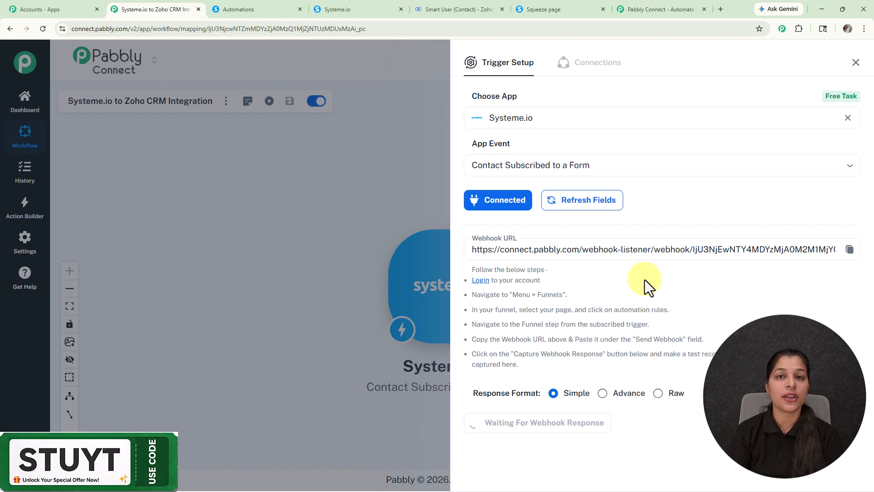
left_click(545, 7)
- Fill the squeeze page form with the test subscriber's name, saved email and mobile, then submit
left_click(507, 181)
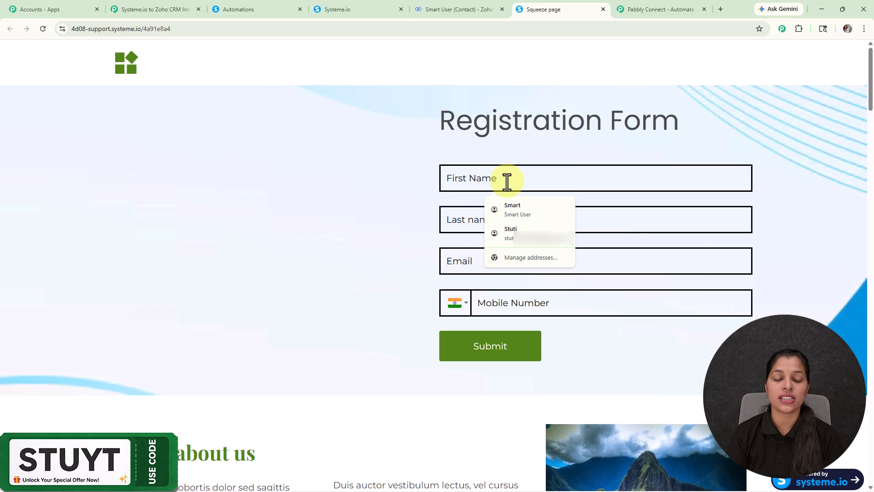
type("Demo")
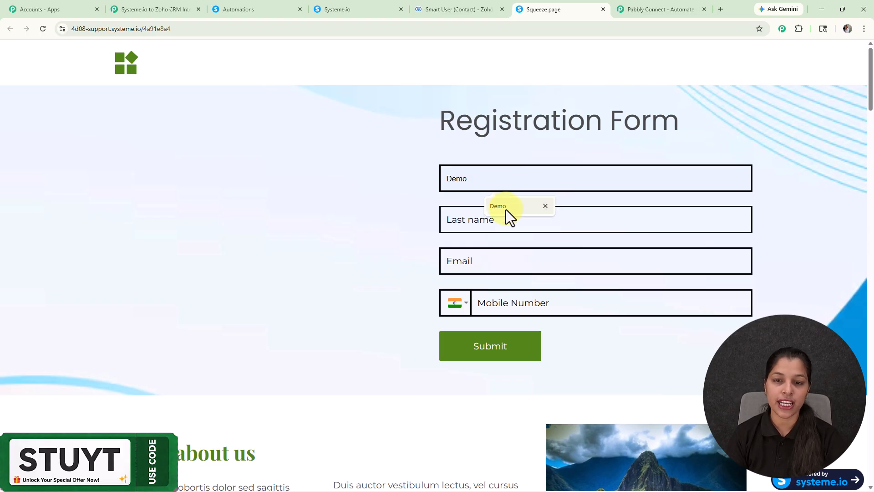
left_click(498, 224)
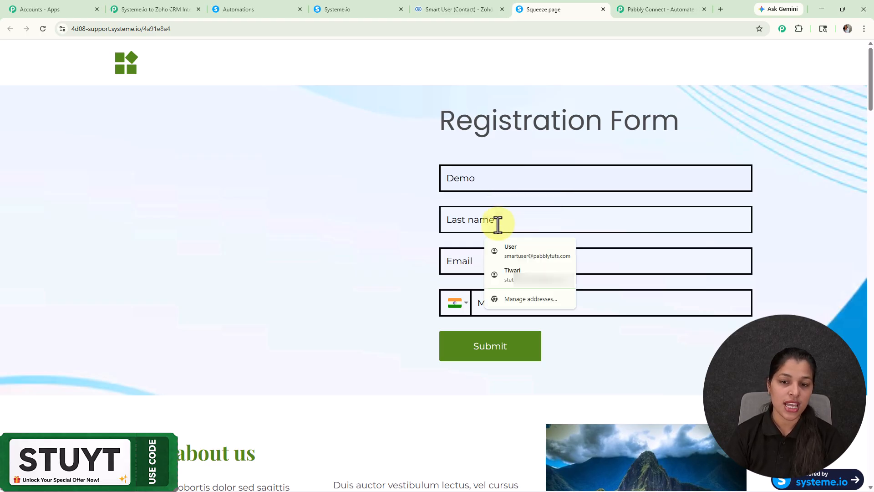
type("User")
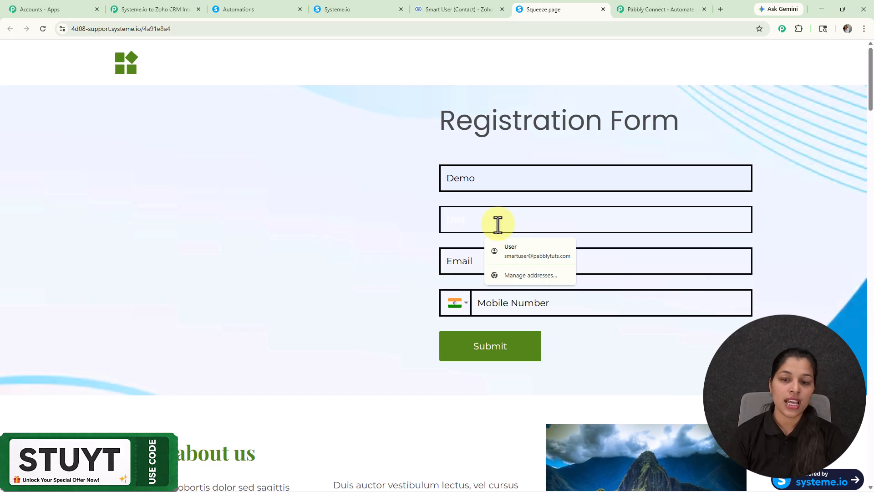
left_click(466, 261)
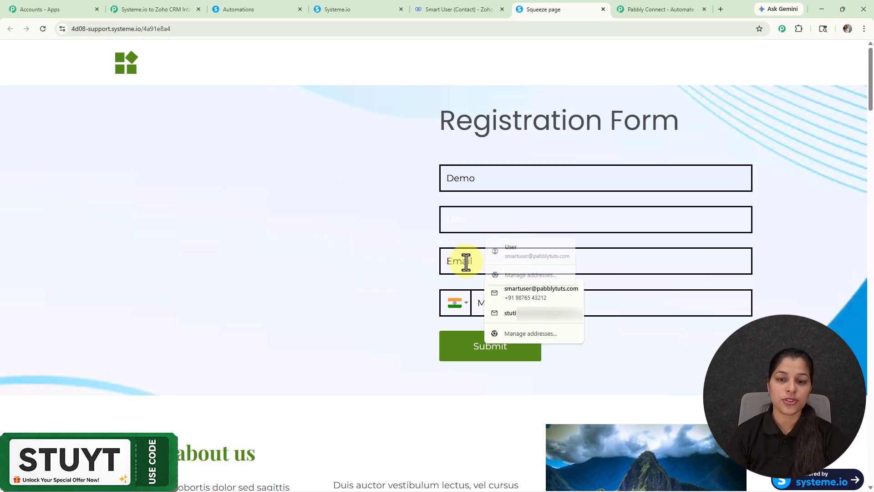
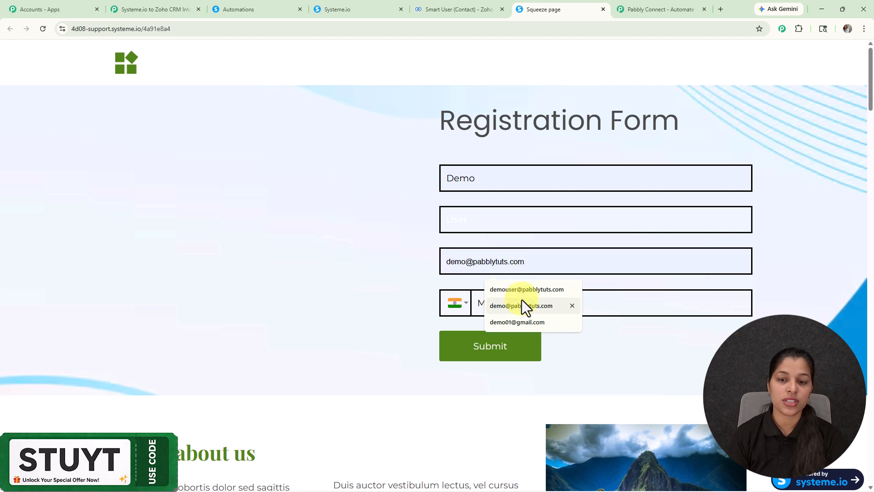
left_click(523, 290)
left_click(511, 297)
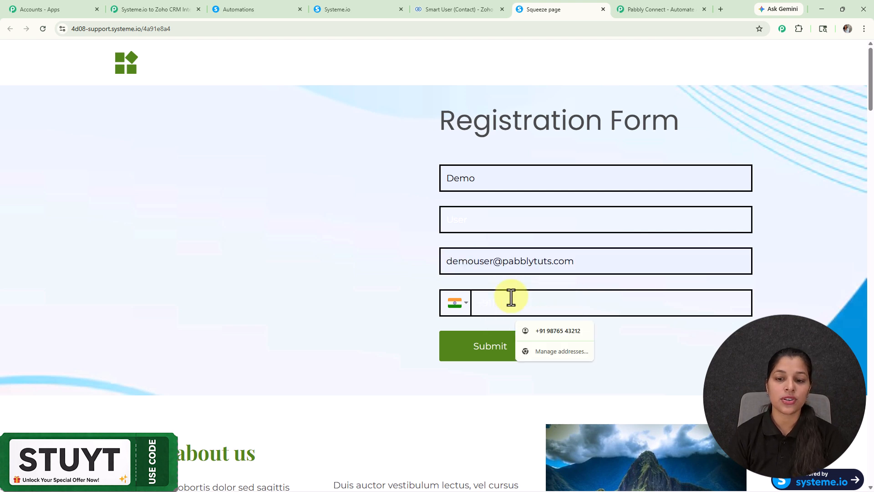
left_click(552, 332)
left_click(480, 223)
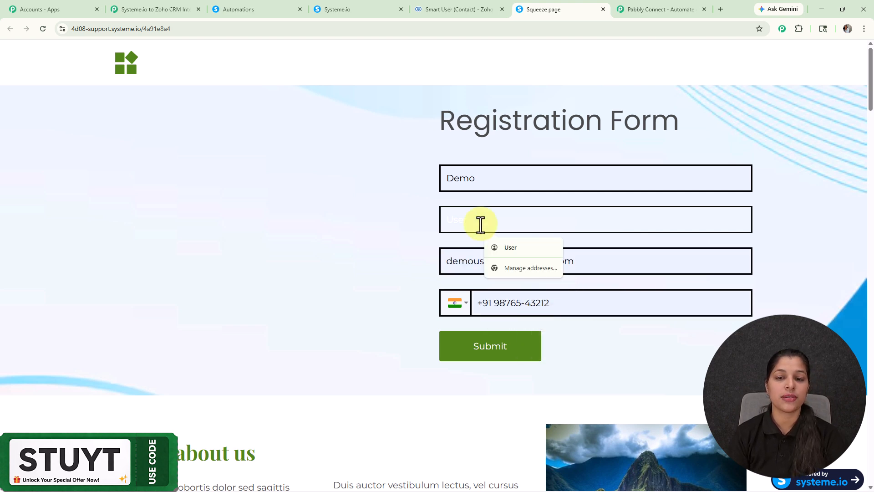
left_click(512, 250)
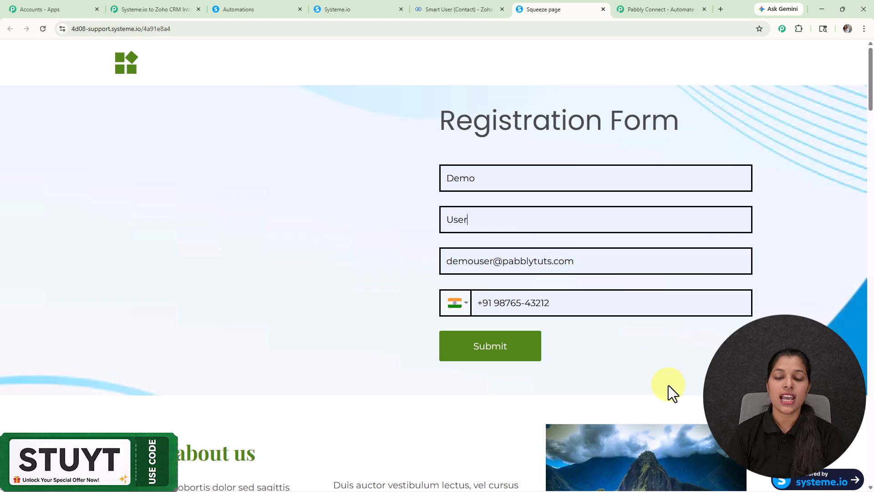
left_click(479, 352)
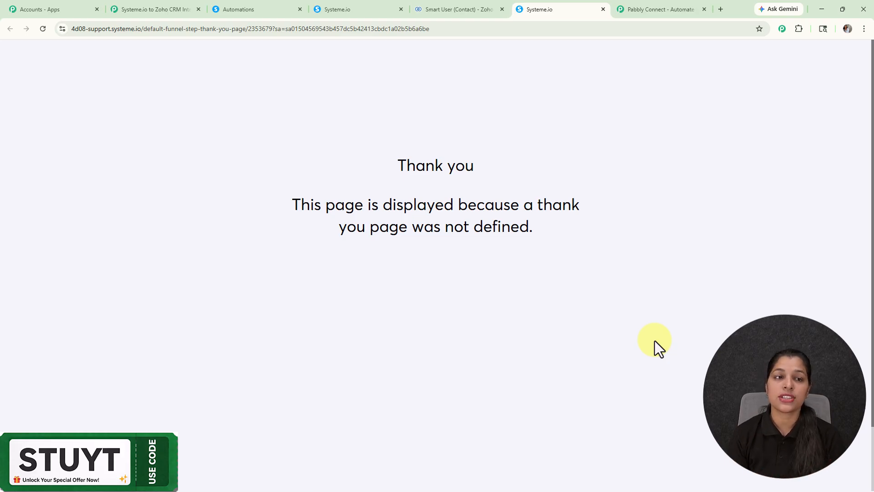
- Review the test subscriber's first name, surname, phone, email and ID in the trigger's Response Received
left_click(135, 8)
scroll(632, 378, "down", 4)
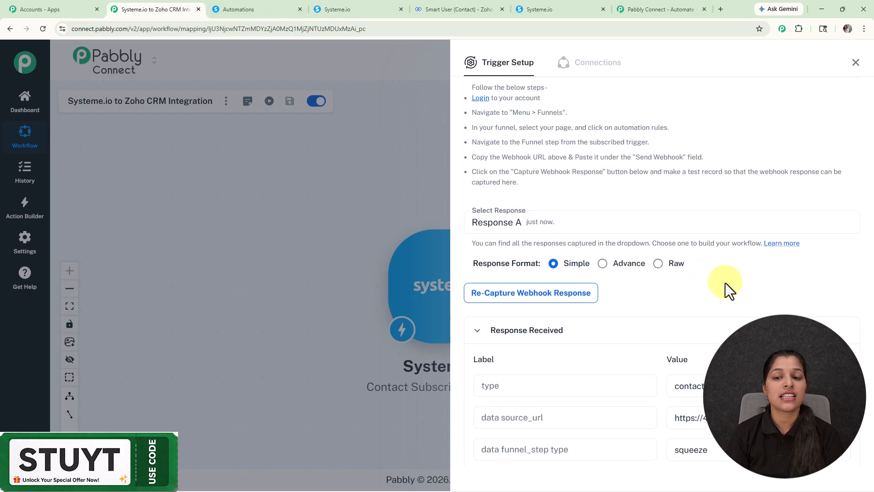
scroll(724, 282, "down", 5)
scroll(725, 282, "down", 4)
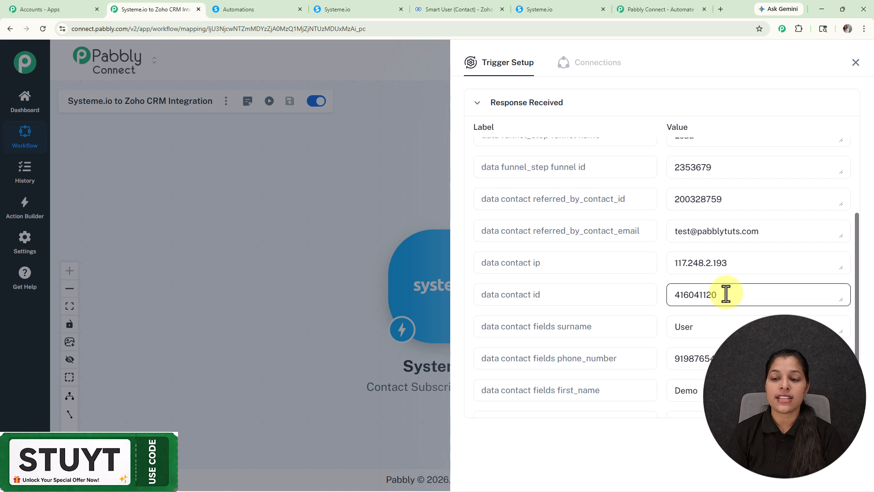
scroll(725, 294, "down", 2)
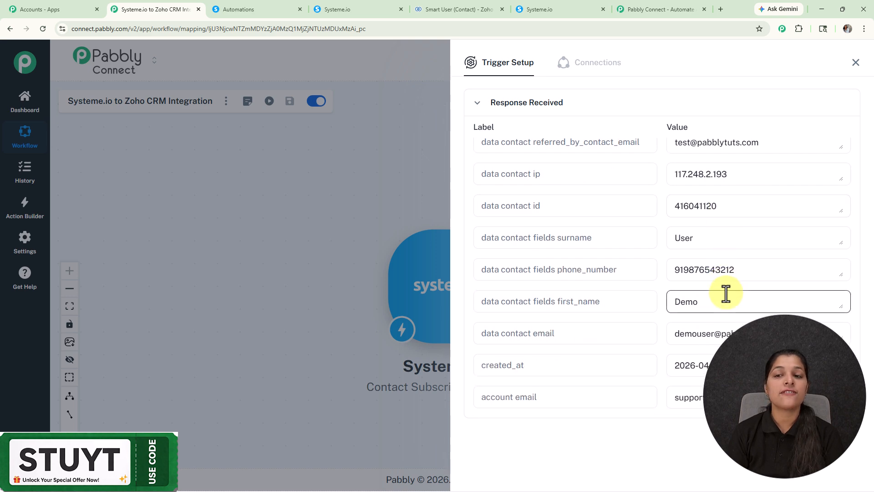
scroll(698, 263, "up", 1)
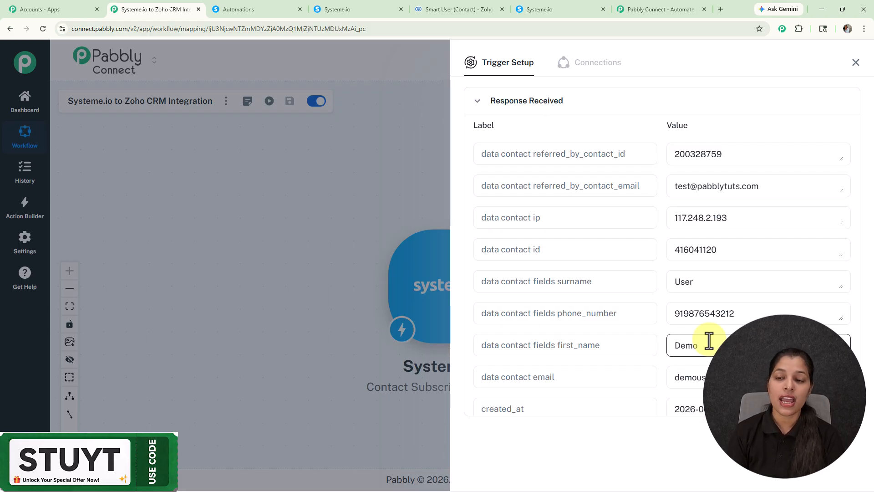
- Close the trigger setup and add a Zoho CRM action using the Create Contact event
left_click(855, 63)
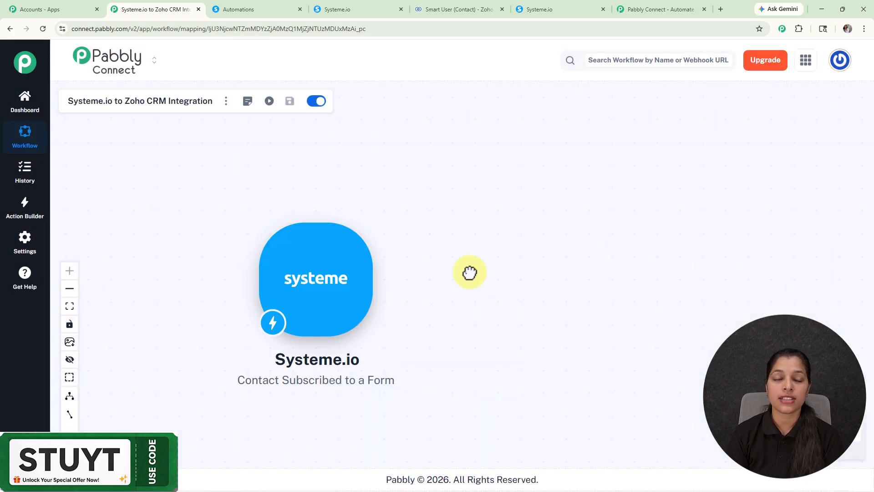
left_click(384, 281)
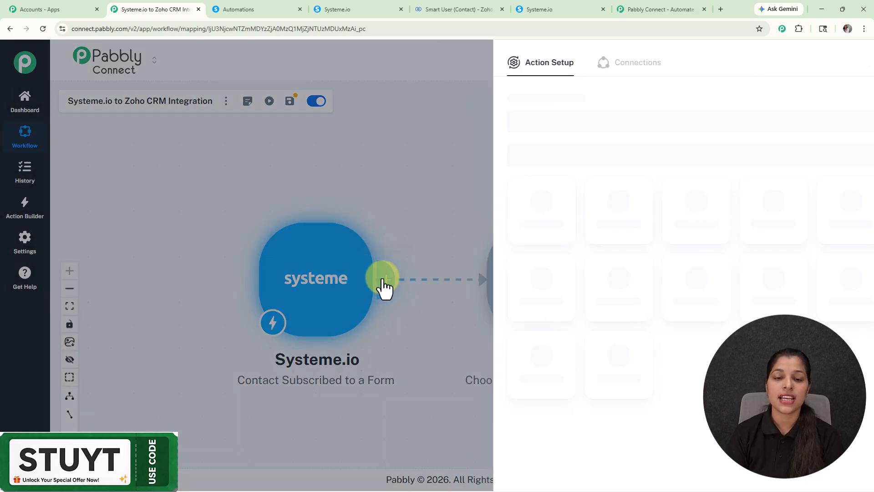
left_click(544, 119)
type("zo")
key("BackSpace")
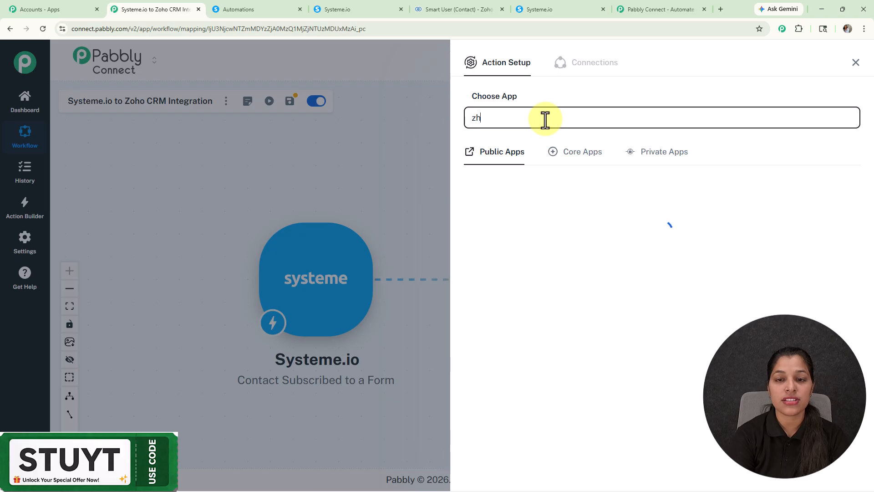
type("oho")
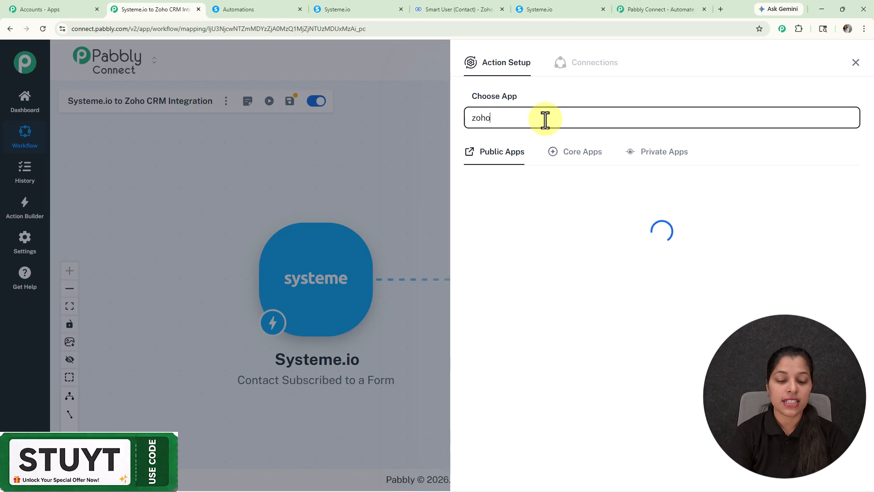
type(" crm")
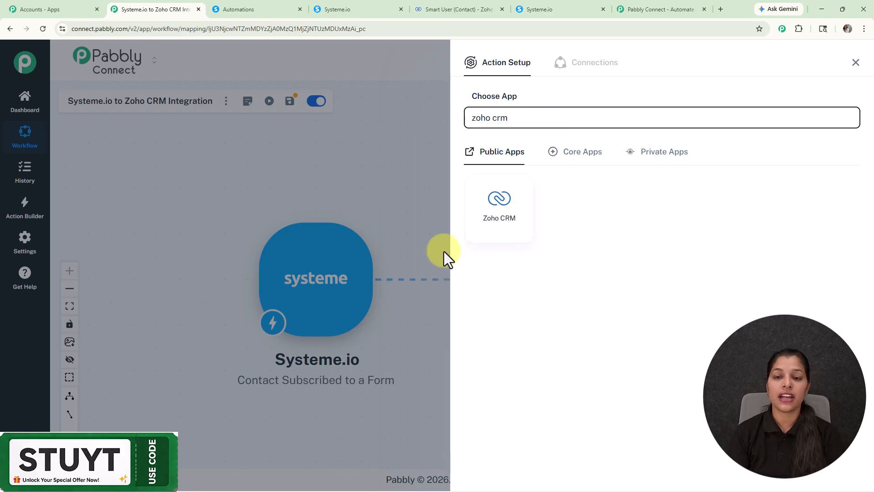
left_click(494, 225)
left_click(586, 172)
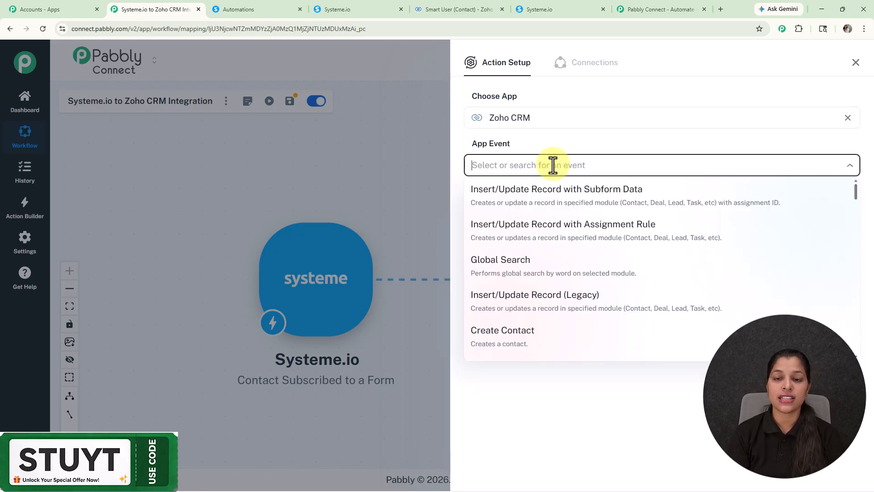
left_click(510, 344)
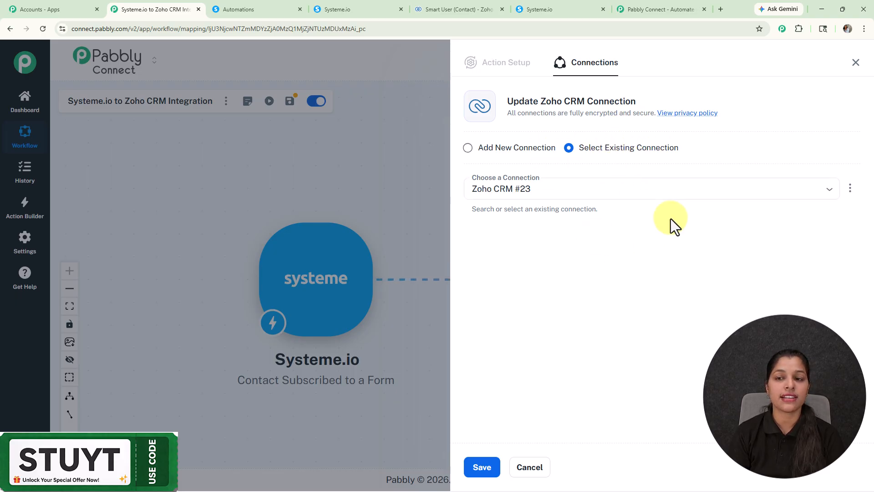
- Choose Add New Connection and connect Zoho CRM, bringing up the domain request for Zoho CRM #24
left_click(467, 148)
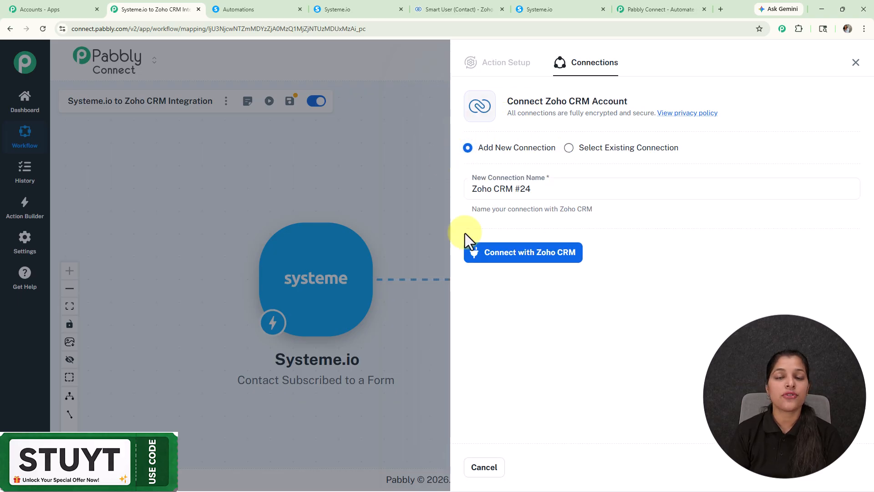
left_click(511, 258)
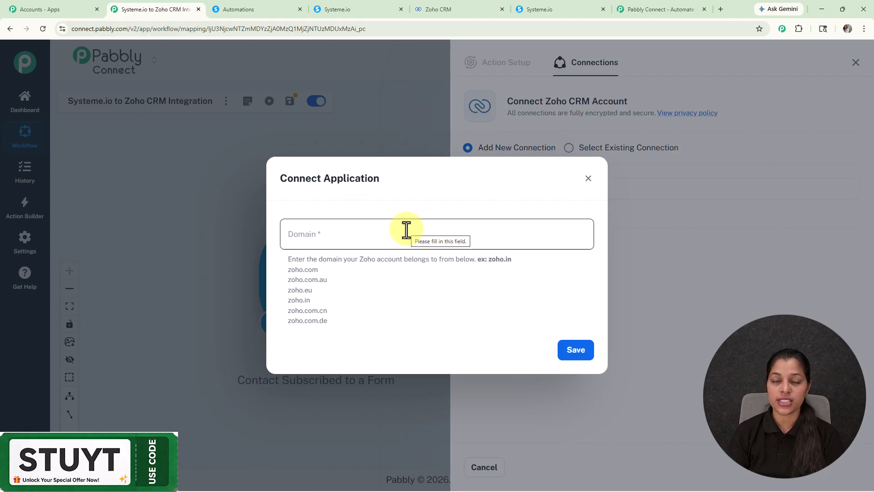
- Copy zoho.com from the Zoho CRM address bar into the connection's Domain field
left_click(462, 7)
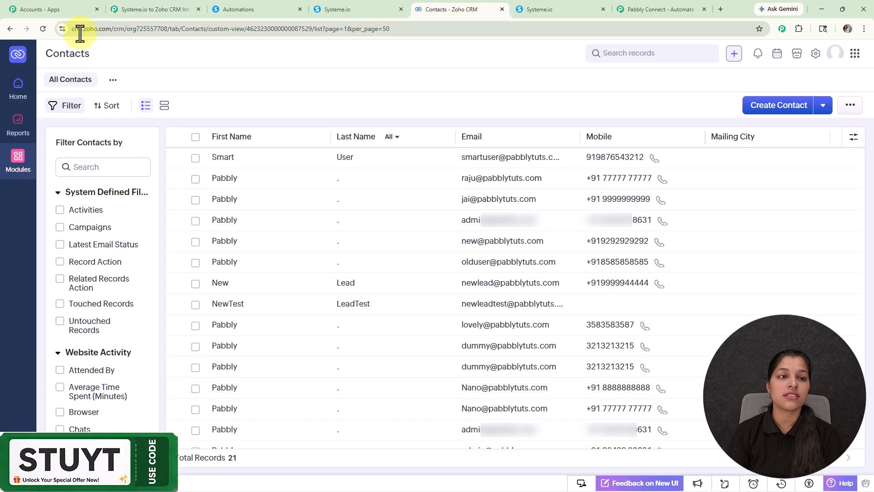
left_click_drag(84, 29, 109, 29)
key("ctrl+c")
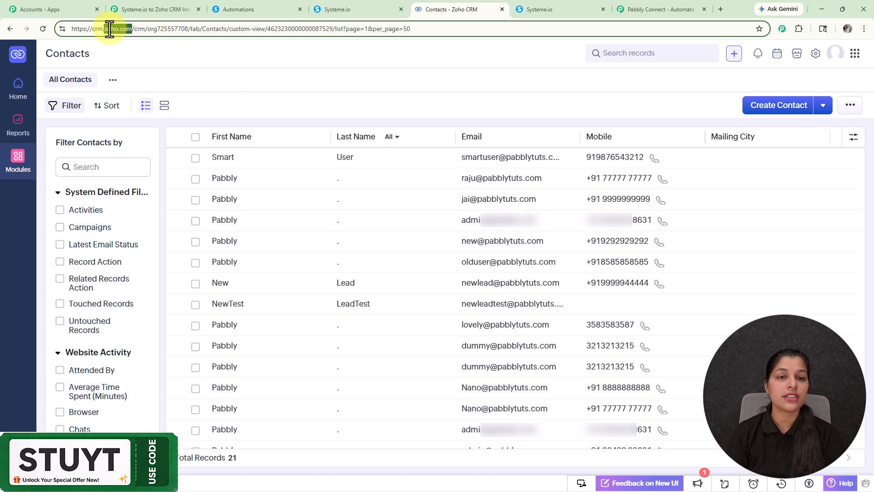
left_click(155, 7)
left_click(382, 235)
key("ctrl+v")
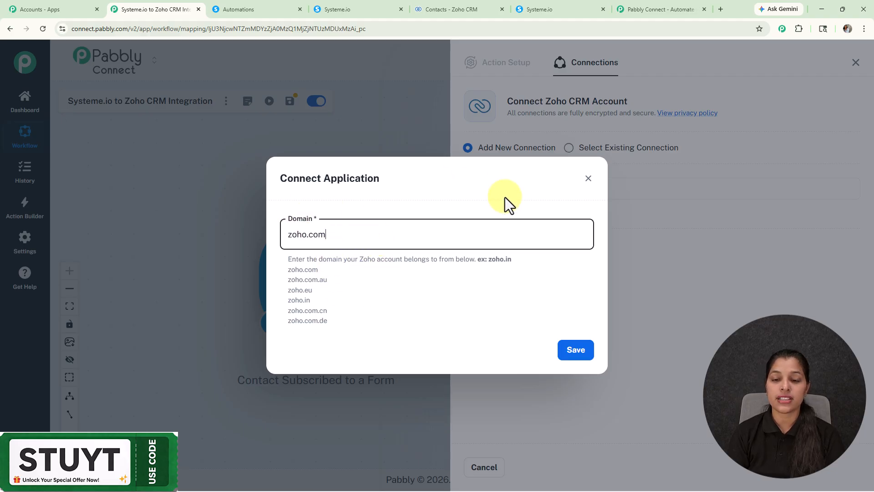
- Save the zoho.com domain and accept Zoho's consent request granting Pabbly Connect access
left_click(577, 353)
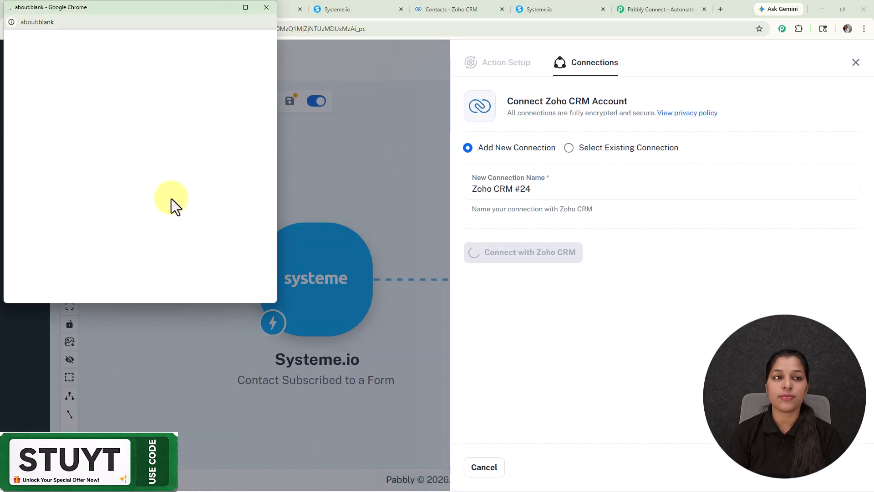
scroll(166, 185, "down", 5)
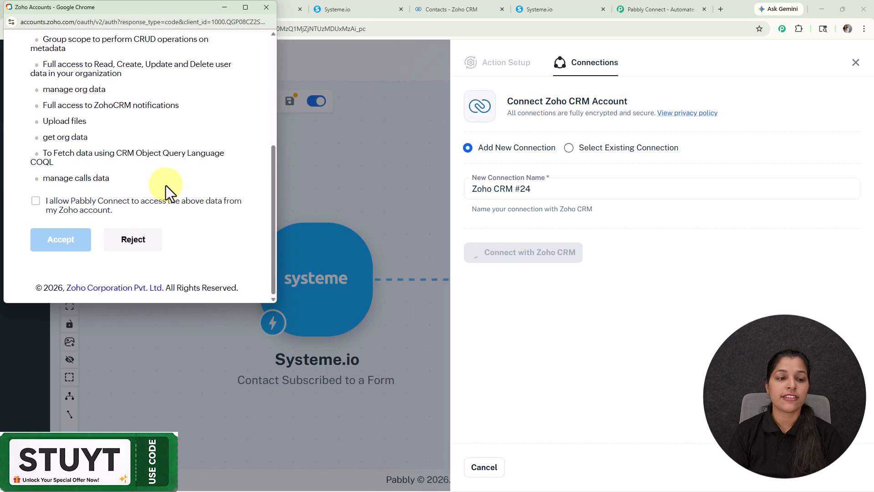
left_click(36, 202)
left_click(68, 241)
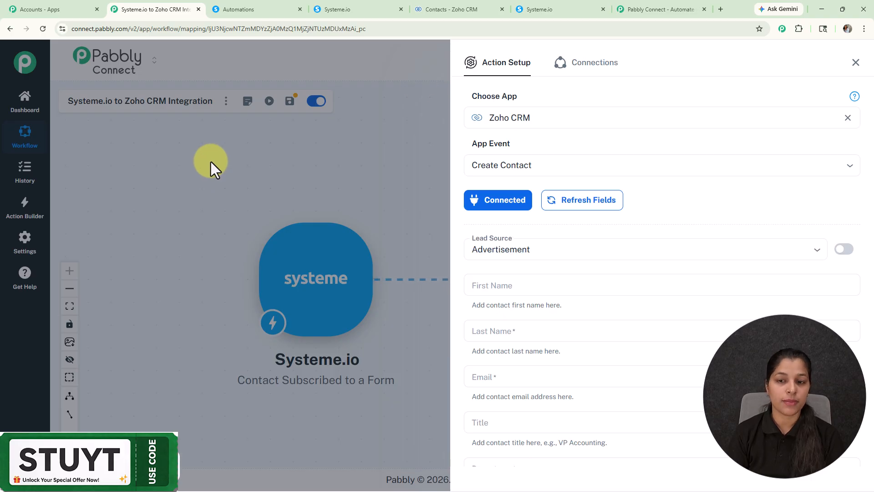
scroll(658, 333, "down", 13)
scroll(658, 333, "up", 13)
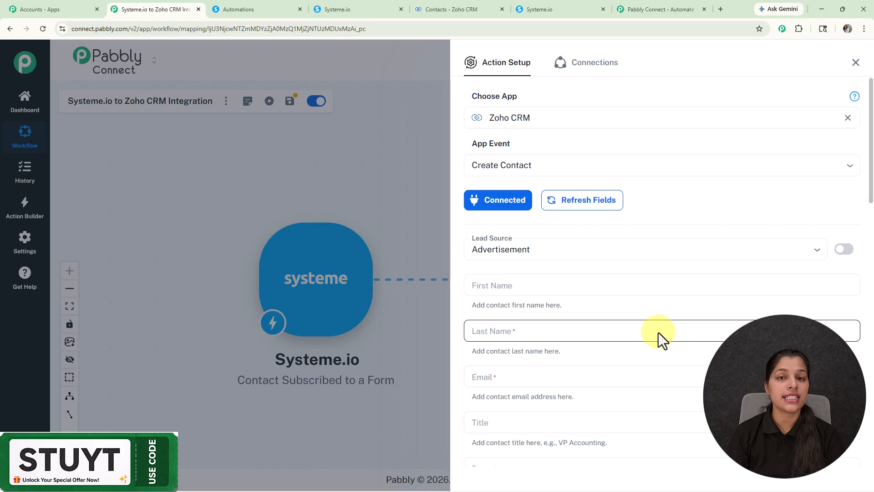
left_click(580, 285)
type("sssssssssssss")
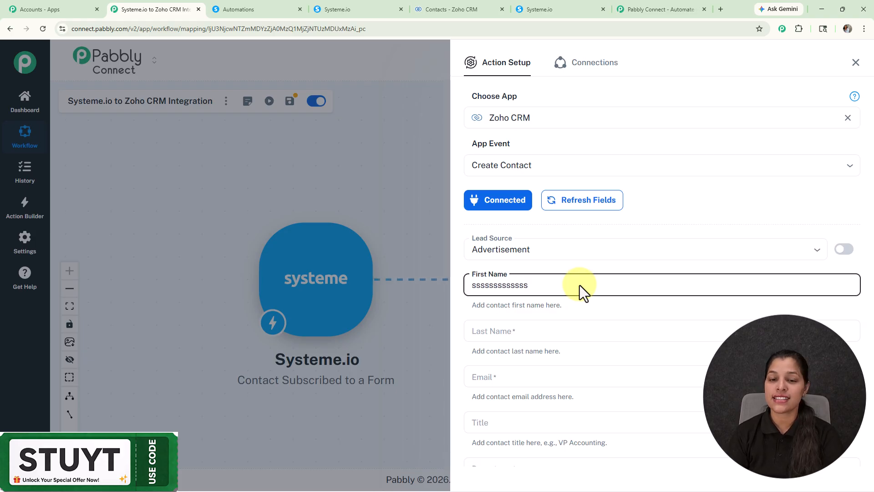
key("ctrl+a")
key("BackSpace")
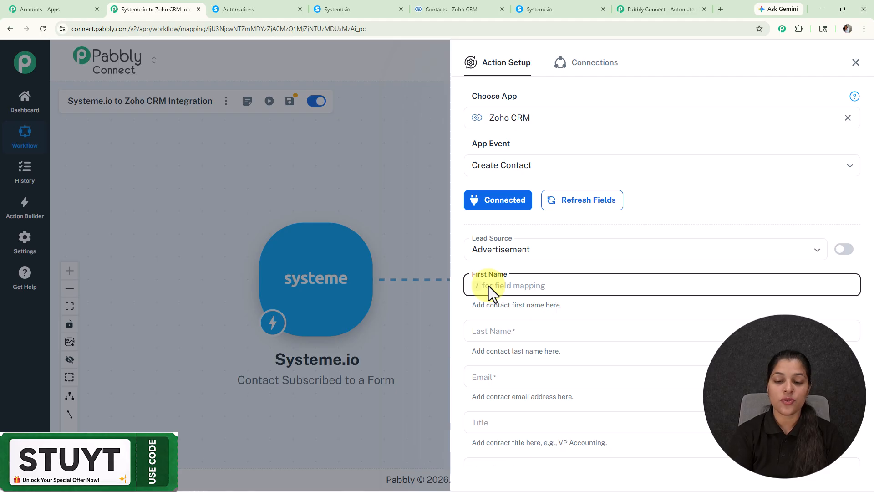
- Map the Systeme.io first_name into First Name and surname into Last Name
type("/")
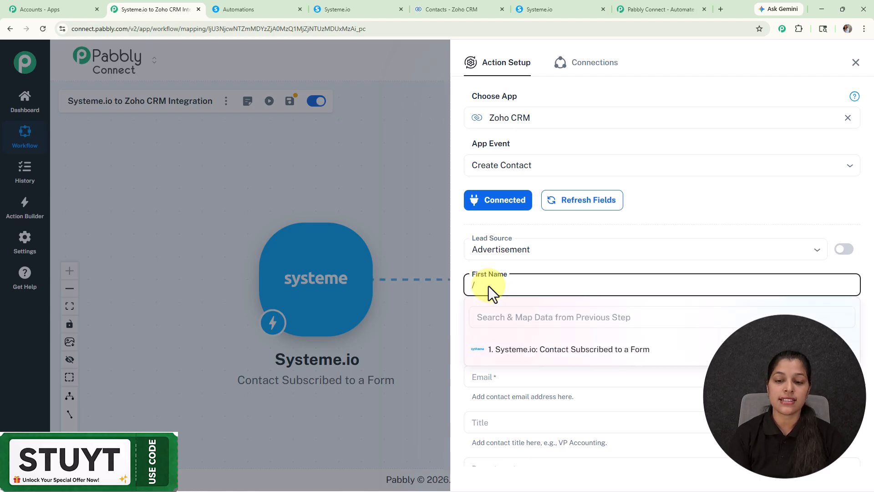
left_click(530, 354)
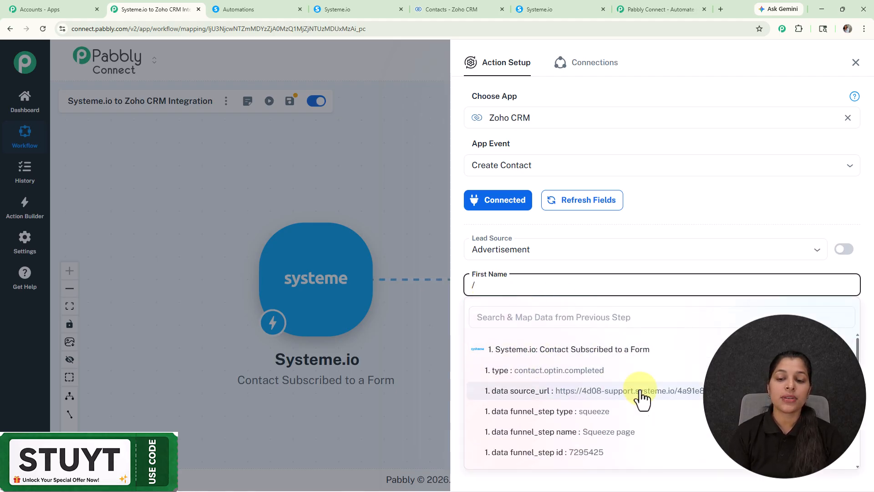
scroll(639, 391, "down", 6)
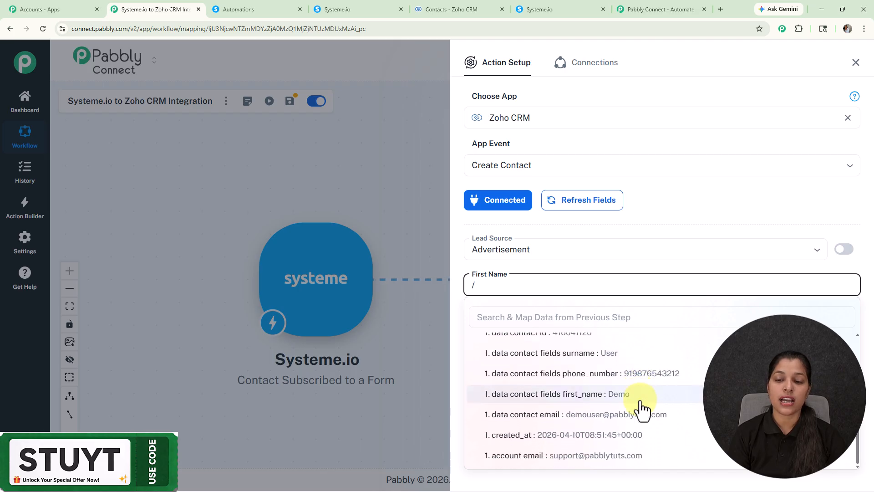
left_click(602, 394)
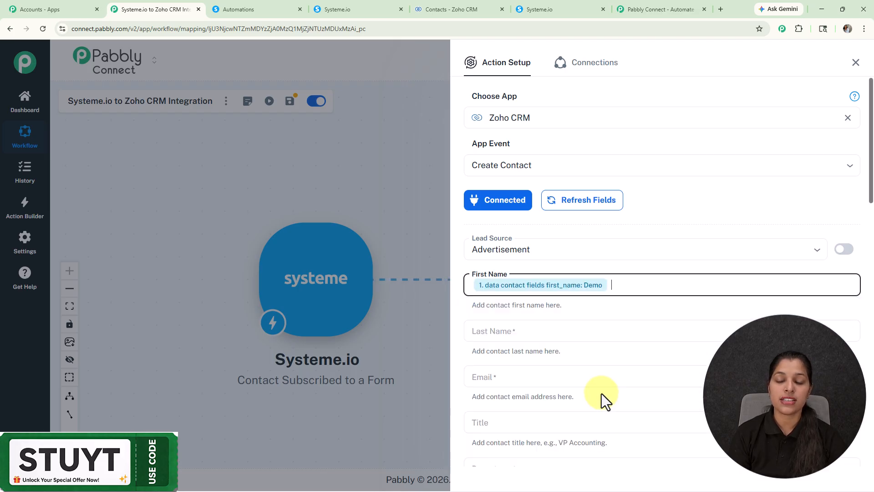
scroll(574, 291, "down", 3)
left_click(515, 195)
type("/")
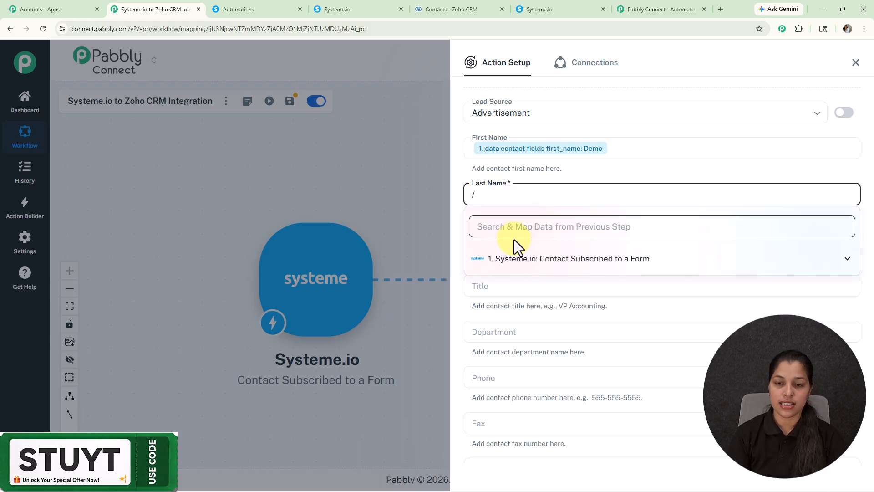
left_click(517, 259)
scroll(537, 343, "down", 3)
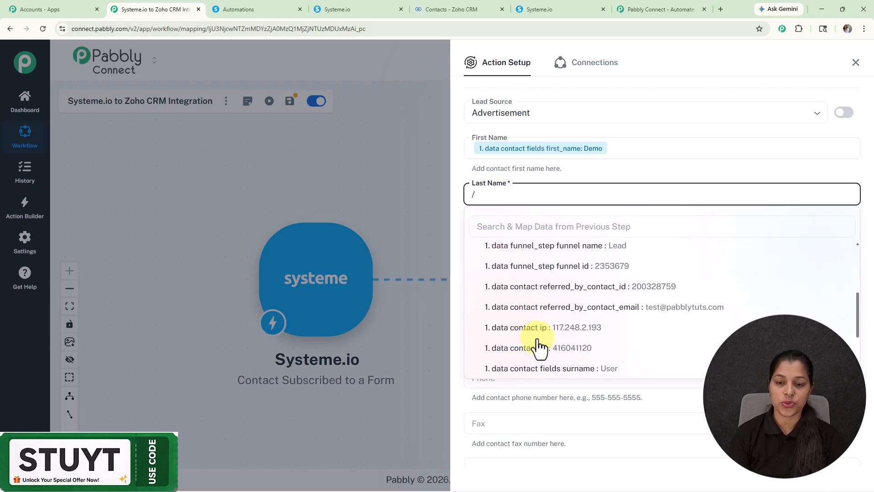
scroll(556, 310, "down", 2)
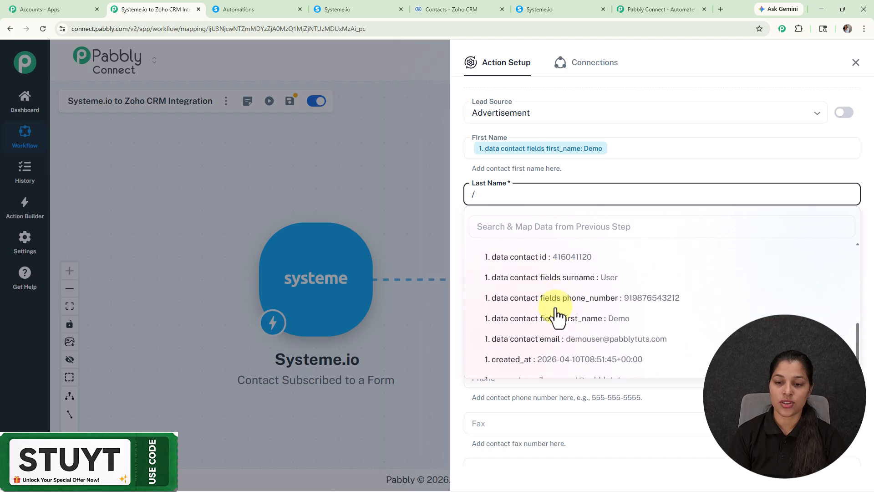
left_click(544, 276)
- Map the subscriber's email into Email and phone_number into Mobile
left_click(529, 238)
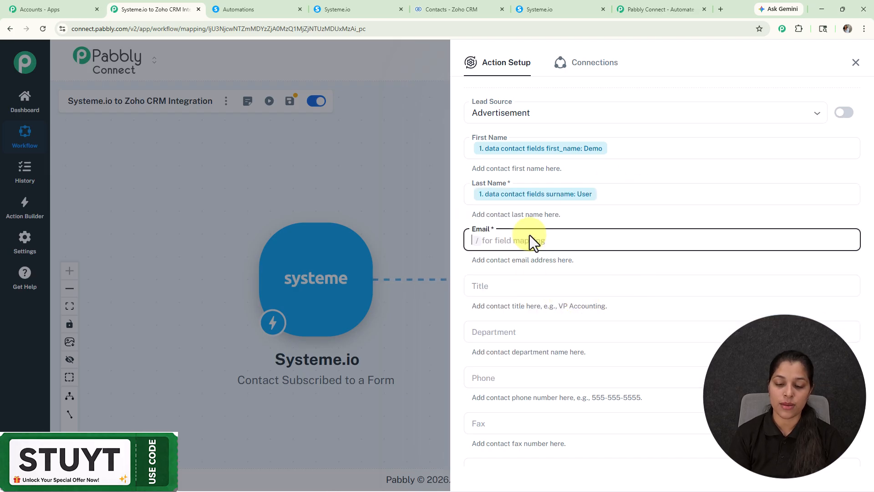
type("/")
left_click(528, 304)
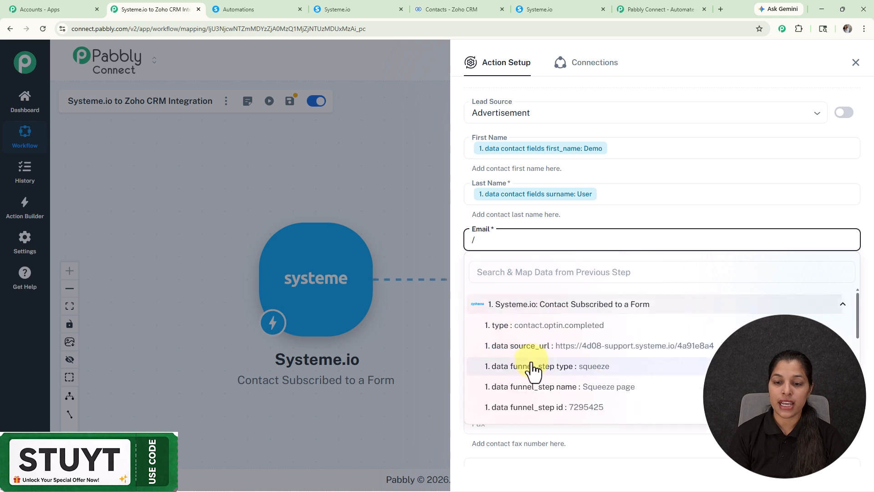
scroll(537, 364, "down", 1)
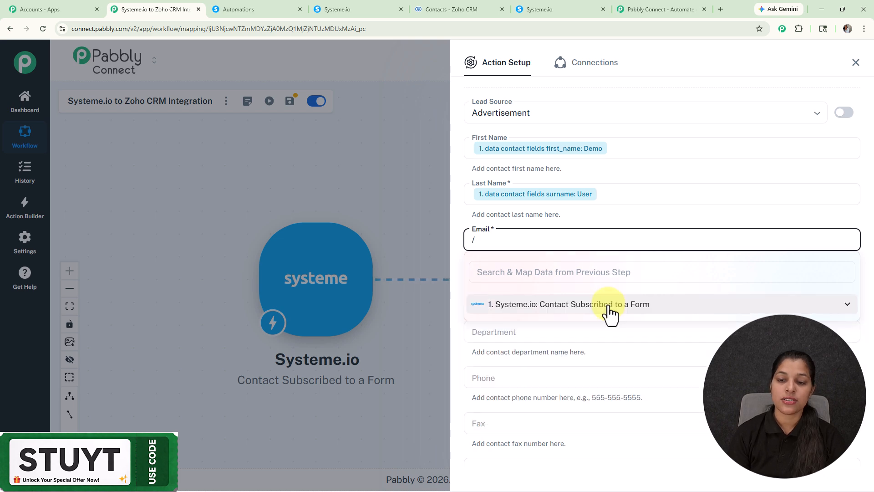
left_click(608, 307)
scroll(609, 325, "down", 3)
scroll(610, 335, "down", 4)
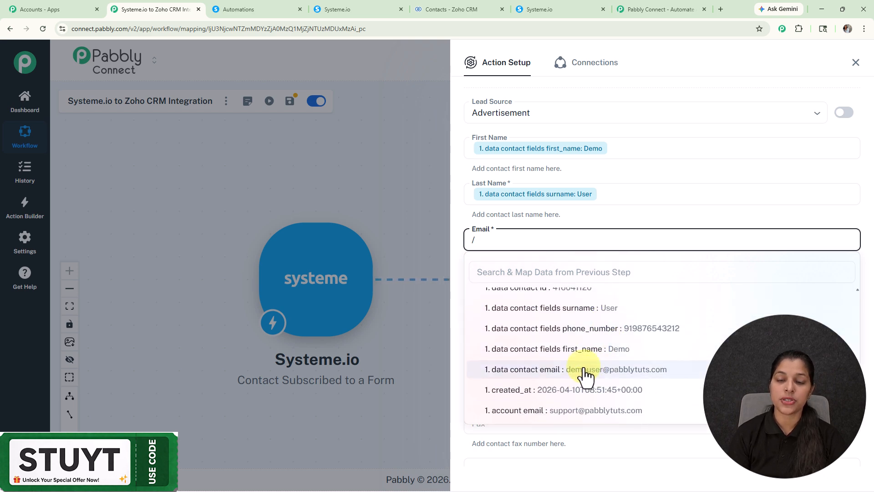
left_click(584, 370)
left_click(543, 290)
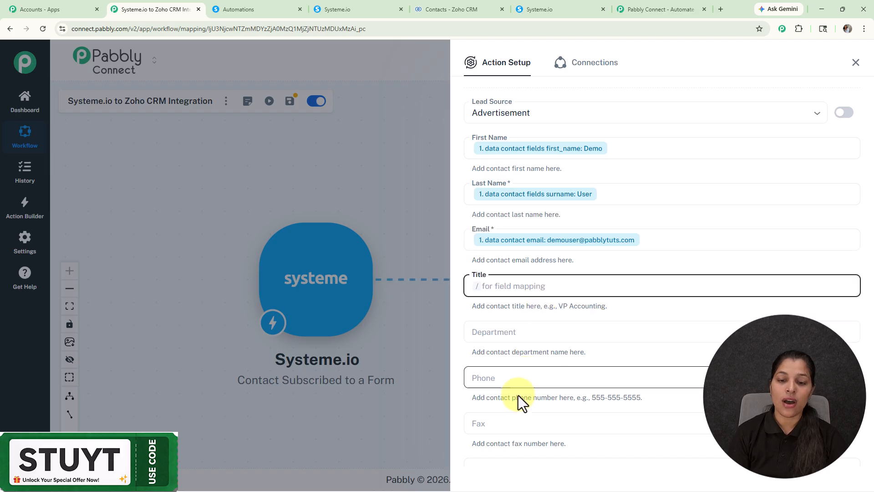
scroll(528, 391, "down", 4)
left_click(525, 286)
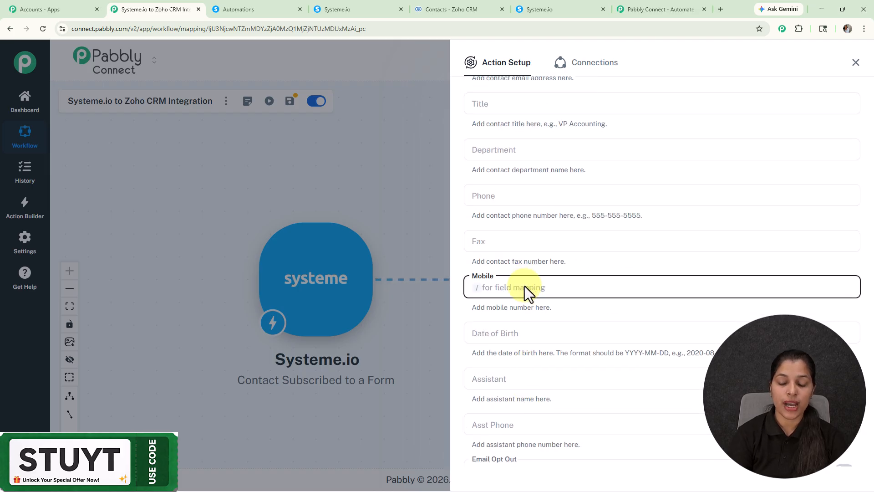
type("/")
left_click(528, 352)
scroll(621, 410, "down", 5)
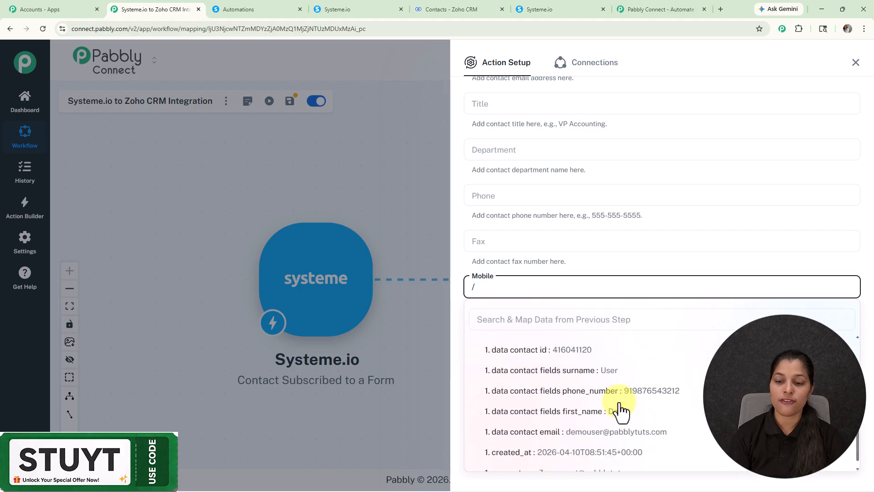
left_click(637, 382)
- Use Save & Send Test Request on the Zoho CRM action and review the SUCCESS response table
scroll(587, 228, "up", 5)
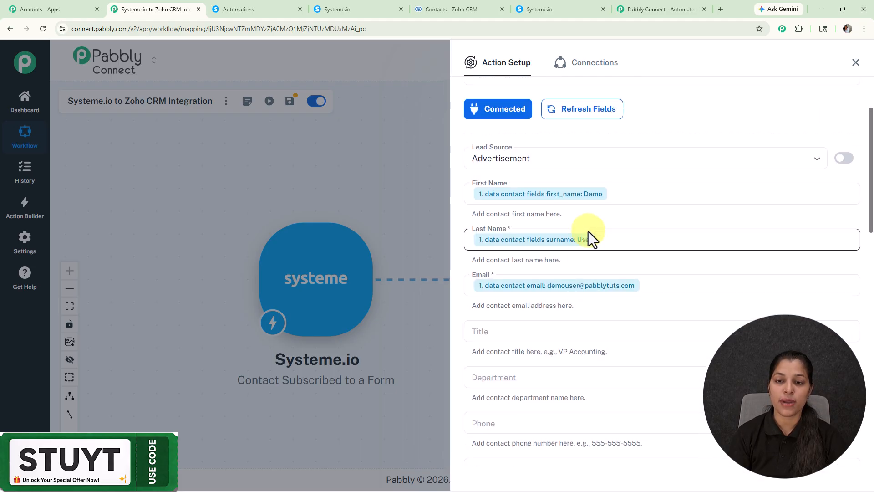
scroll(571, 243, "down", 2)
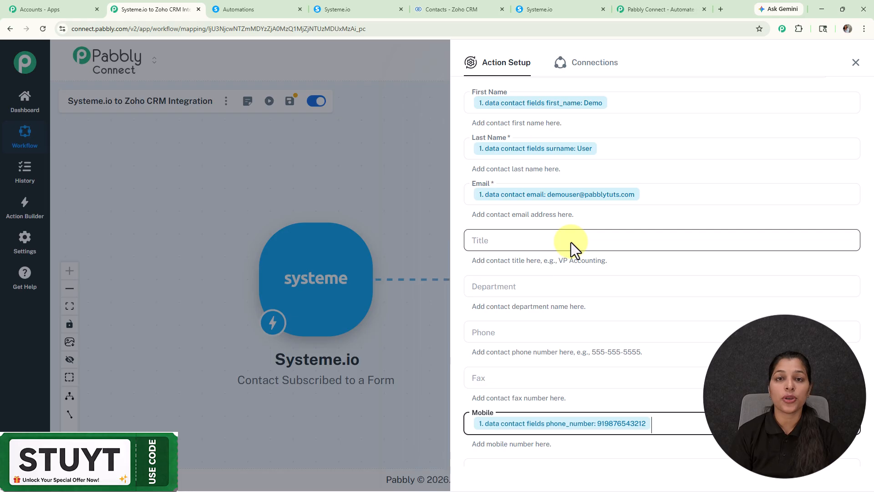
scroll(571, 242, "down", 8)
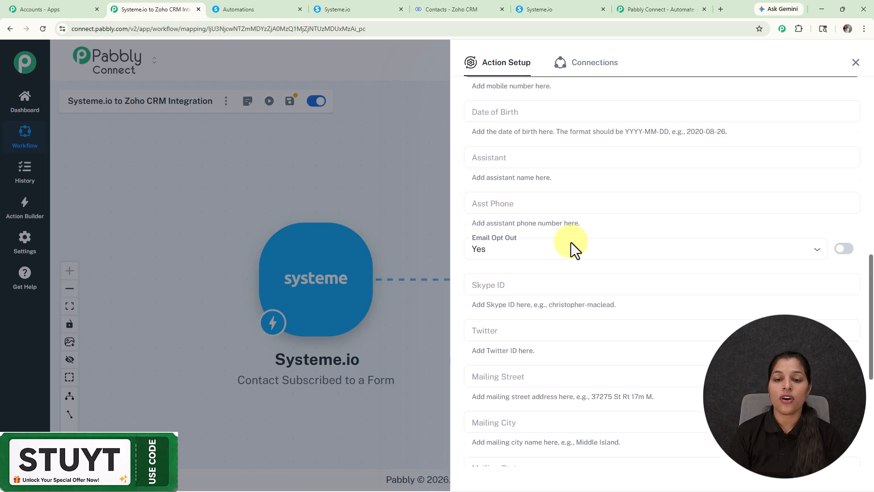
scroll(571, 242, "down", 5)
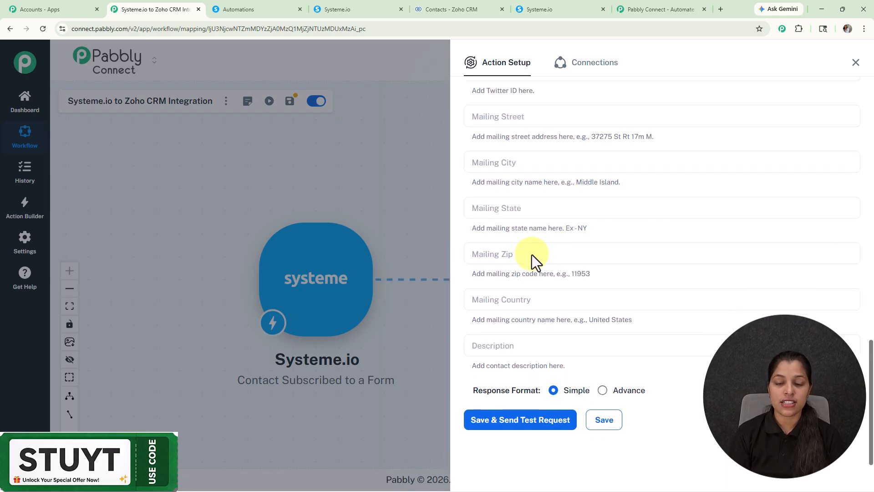
left_click(543, 419)
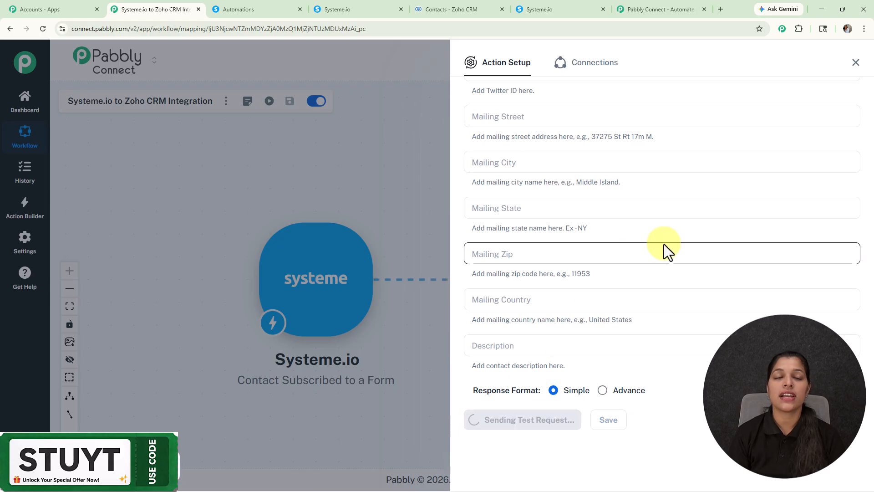
scroll(663, 244, "down", 7)
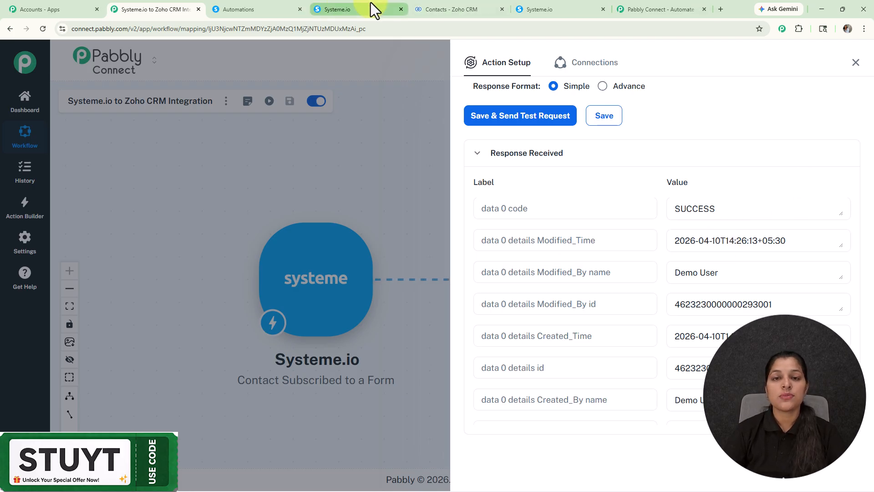
- Reload Zoho CRM Contacts and inspect the new Demo User record's email and mobile, then return to Pabbly
left_click(446, 9)
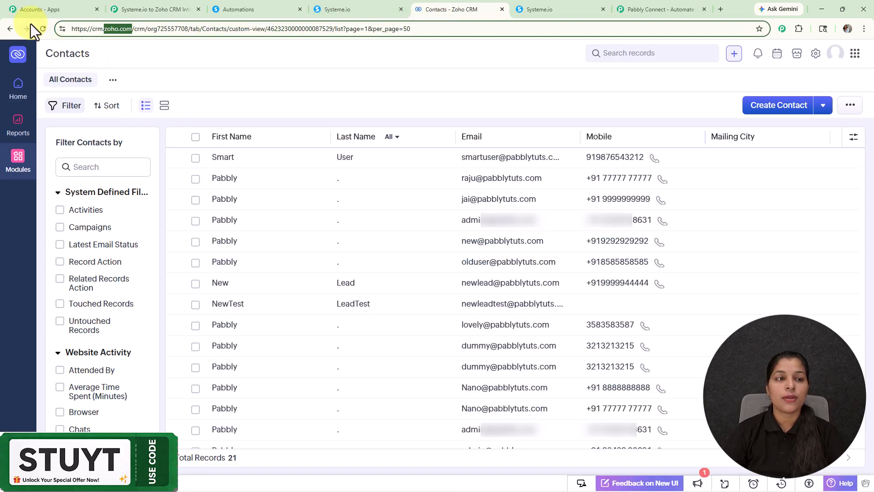
left_click(42, 28)
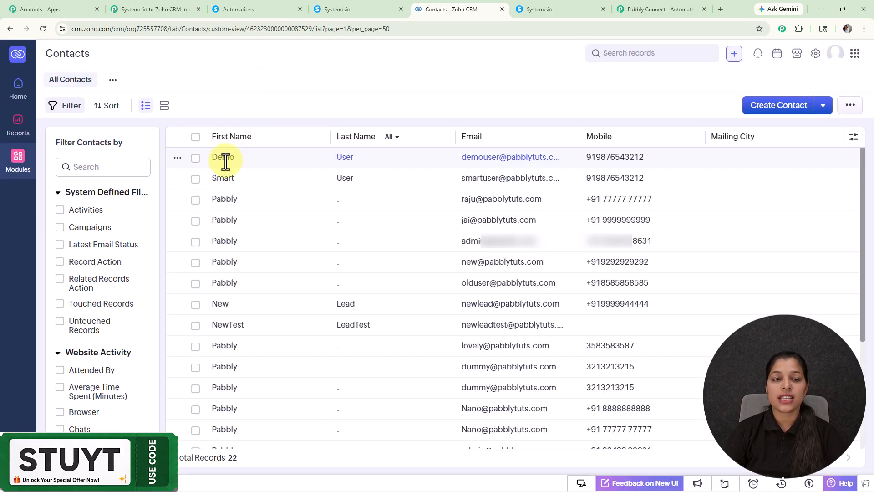
left_click(254, 158)
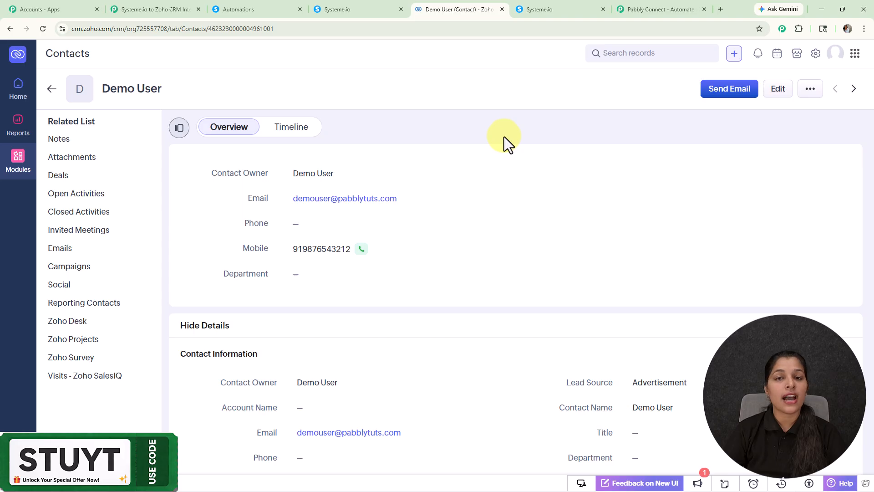
scroll(487, 251, "down", 4)
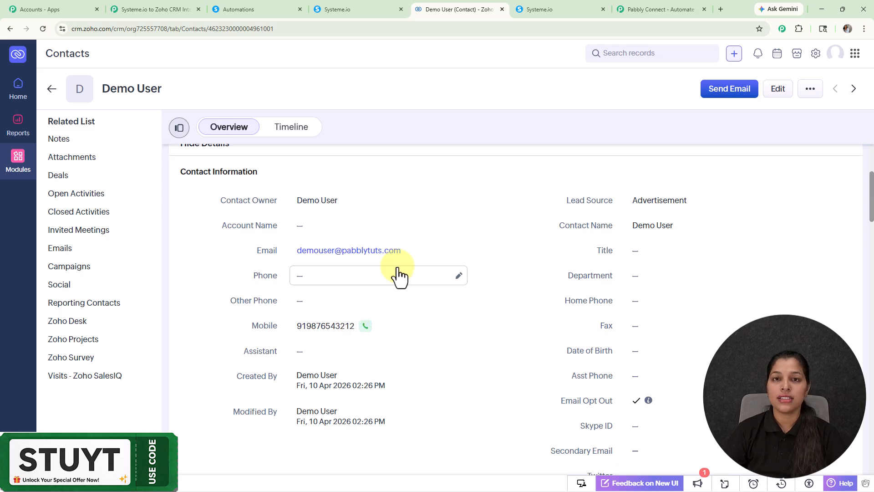
left_click(127, 2)
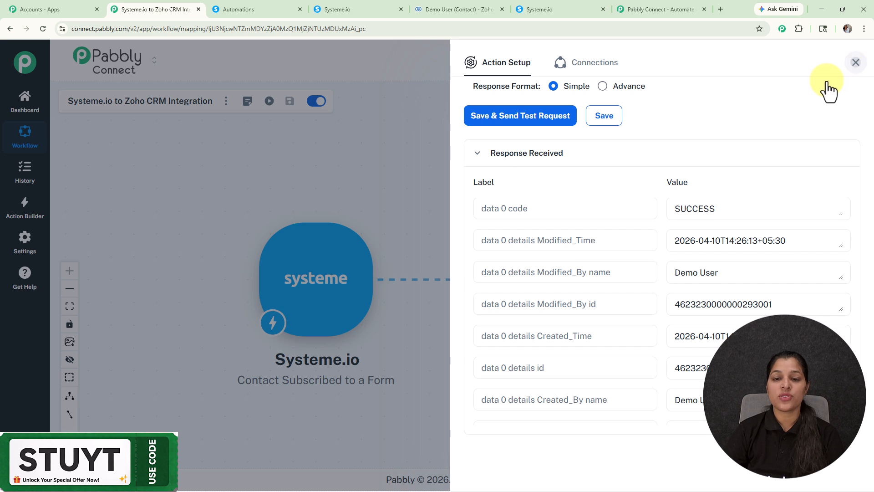
- Close the Action Setup panel to view the finished Systeme.io to Zoho CRM workflow canvas
left_click(855, 63)
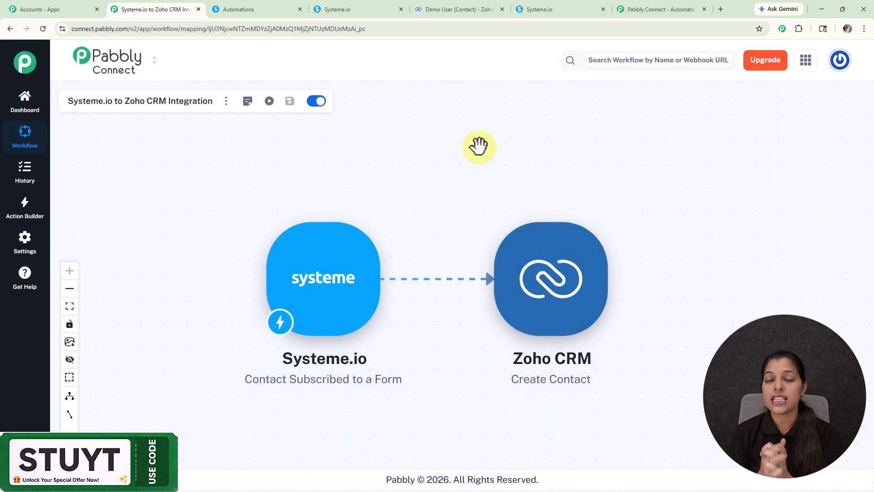